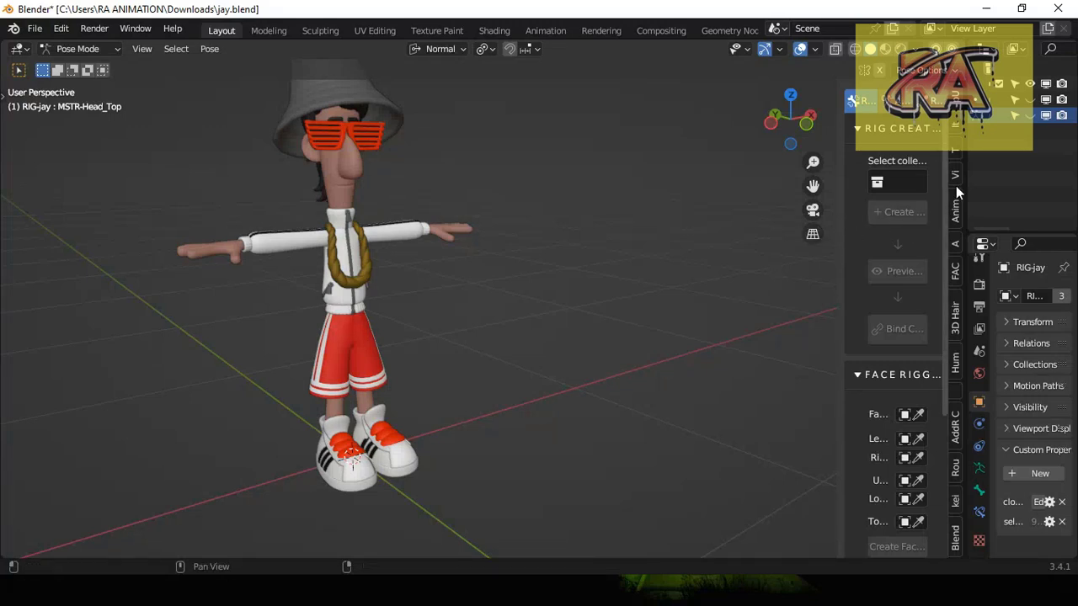
# Show the Auto-Rig Pro tools, zoom in on the upper body and select the red sunglasses
pyautogui.click(955, 241)
pyautogui.moveTo(807, 131)
pyautogui.mouseDown()
pyautogui.moveTo(522, 105)
pyautogui.moveTo(323, 108)
pyautogui.moveTo(728, 110)
pyautogui.moveTo(609, 214)
pyautogui.mouseUp()
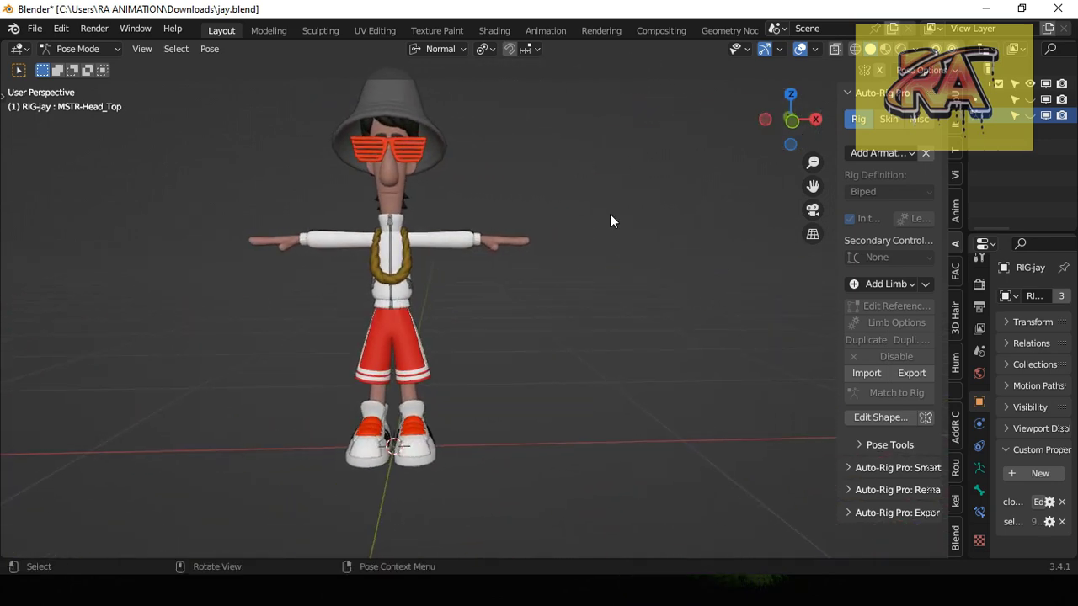
pyautogui.moveTo(812, 186); pyautogui.dragTo(938, 250)
pyautogui.scroll(2, 490, 313)
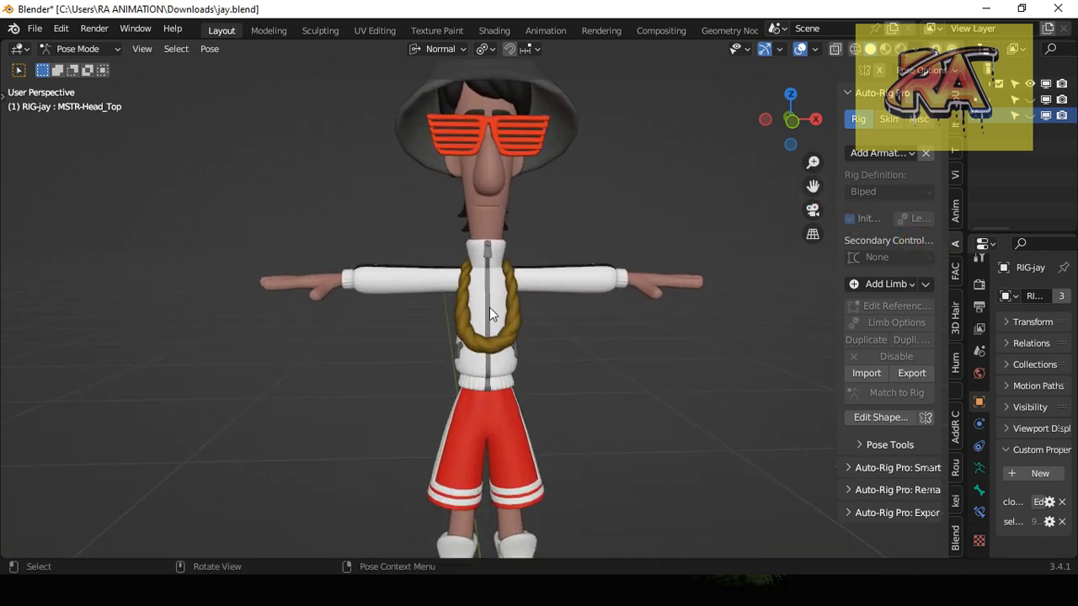
pyautogui.moveTo(791, 123); pyautogui.dragTo(639, 136)
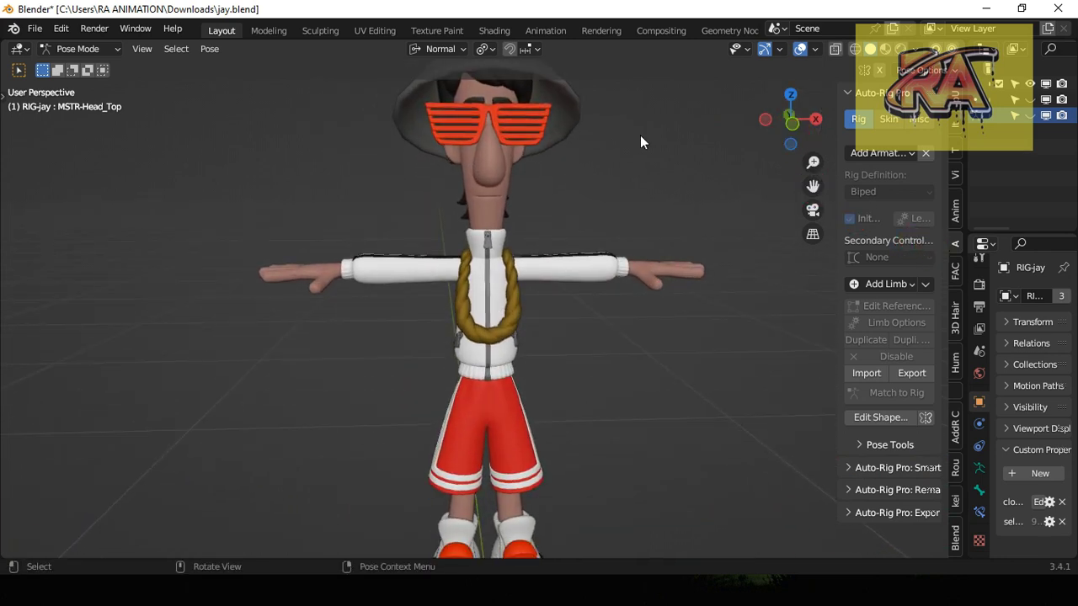
pyautogui.click(523, 125)
# Delete the sunglasses and zoom out to see the whole character
pyautogui.press('Delete')
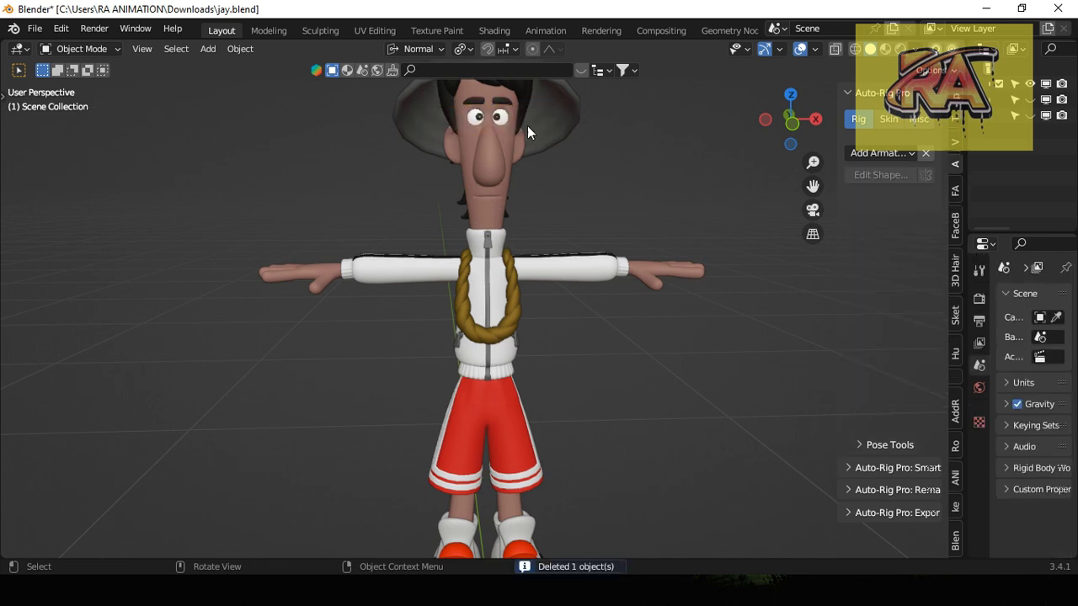
pyautogui.moveTo(813, 162); pyautogui.dragTo(719, 276)
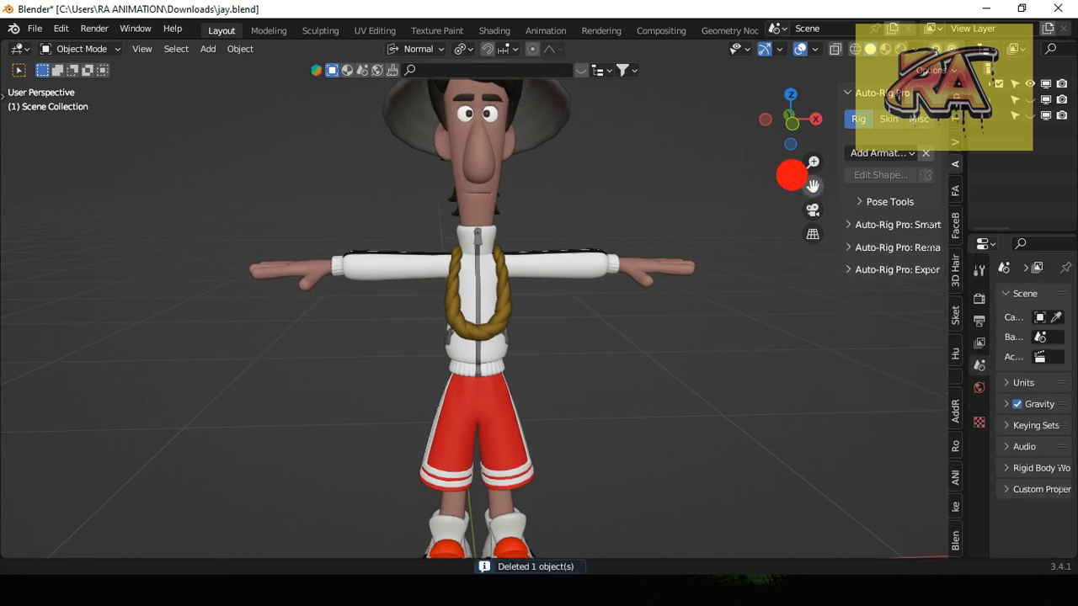
pyautogui.scroll(-1, 719, 270)
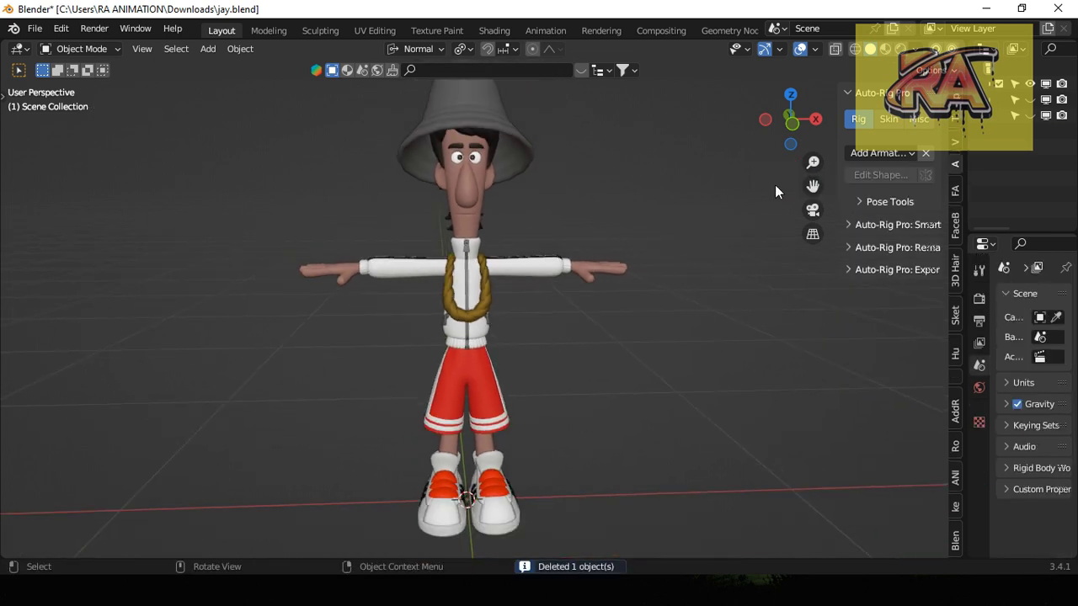
# Reframe the character from the front, expand Auto-Rig Pro: Smart and turn on wireframe shading
pyautogui.moveTo(789, 120)
pyautogui.mouseDown()
pyautogui.moveTo(731, 127)
pyautogui.moveTo(778, 120)
pyautogui.moveTo(768, 226)
pyautogui.mouseUp()
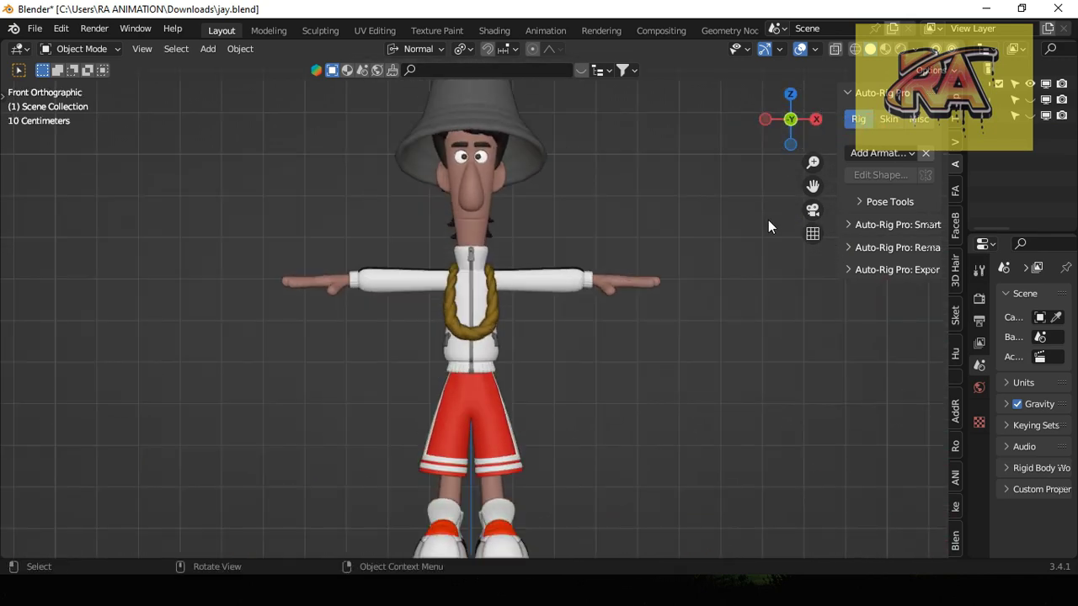
pyautogui.scroll(-1, 656, 275)
pyautogui.scroll(-1, 701, 266)
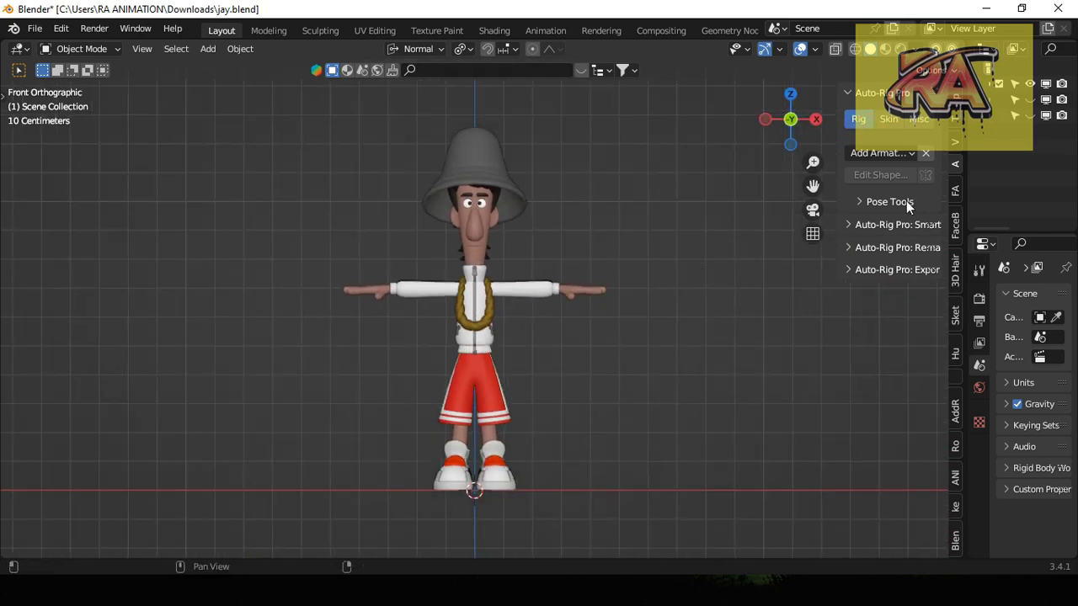
pyautogui.click(856, 224)
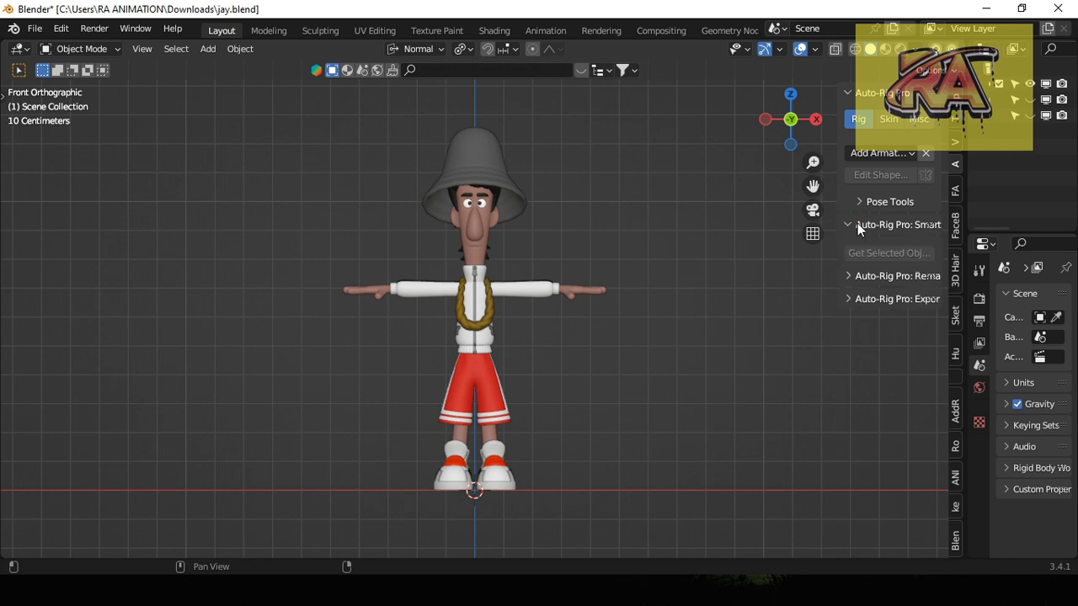
pyautogui.click(855, 51)
# Select all character meshes with the chain active and load them as a Full Body Smart rig
pyautogui.moveTo(347, 118); pyautogui.dragTo(654, 486)
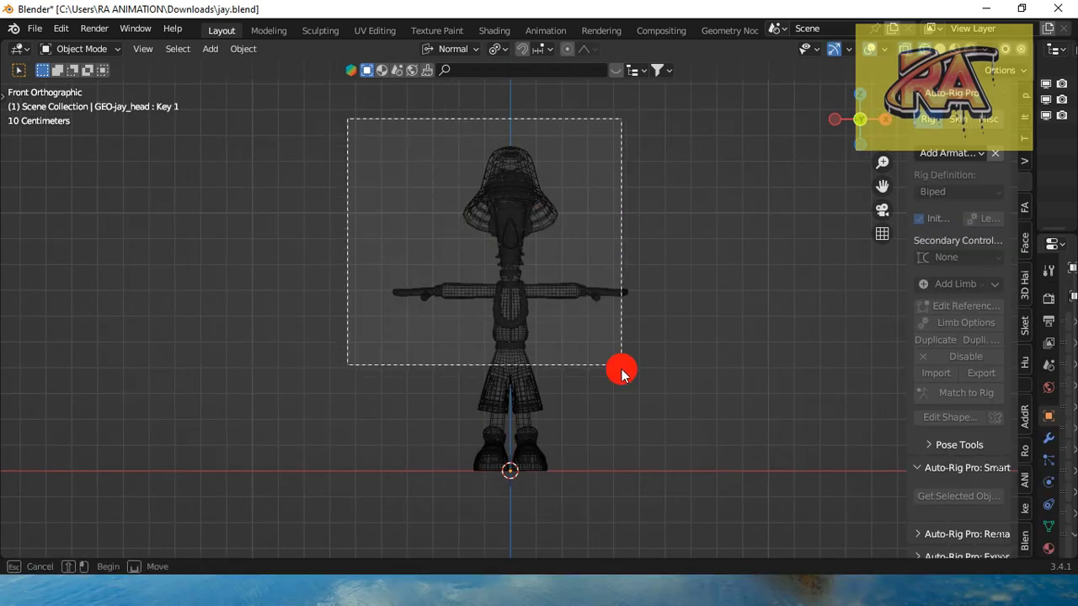
pyautogui.press('KP_7')
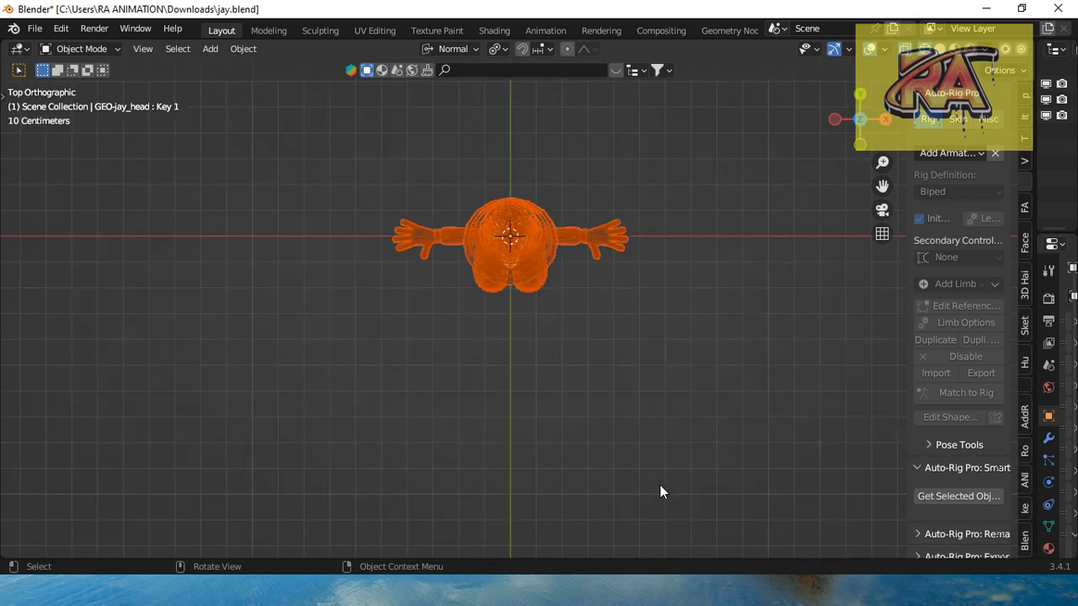
pyautogui.press('KP_1')
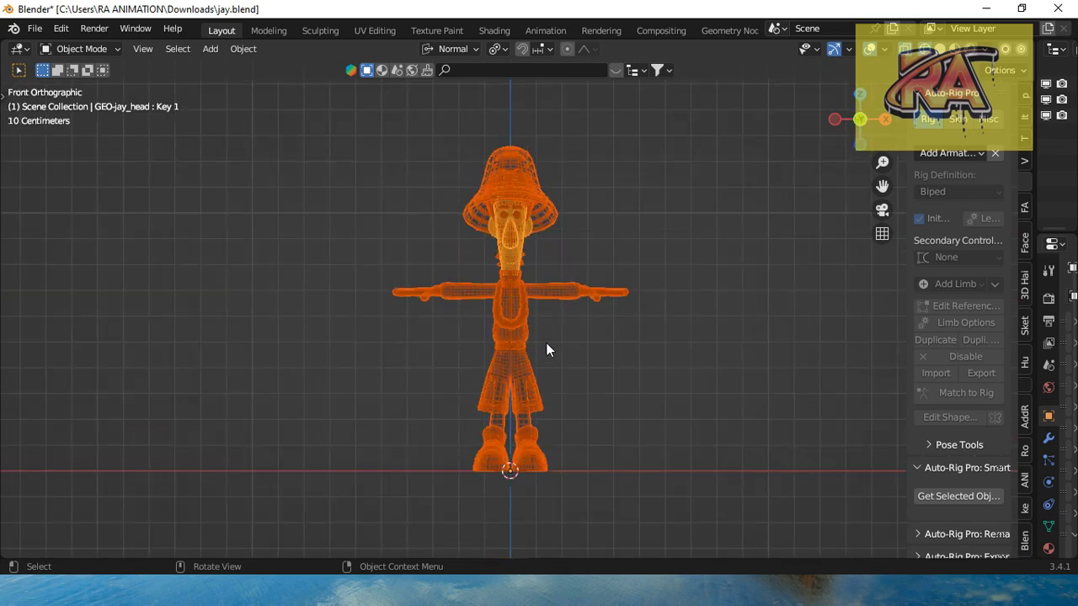
pyautogui.keyDown('shift'); pyautogui.click(517, 299); pyautogui.keyUp('shift')
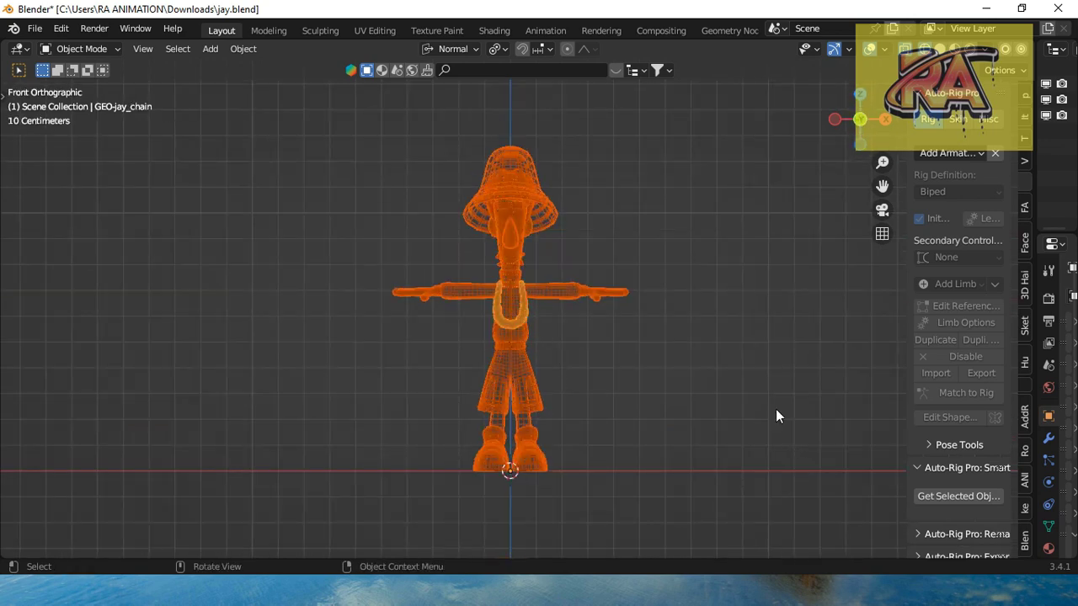
pyautogui.click(945, 498)
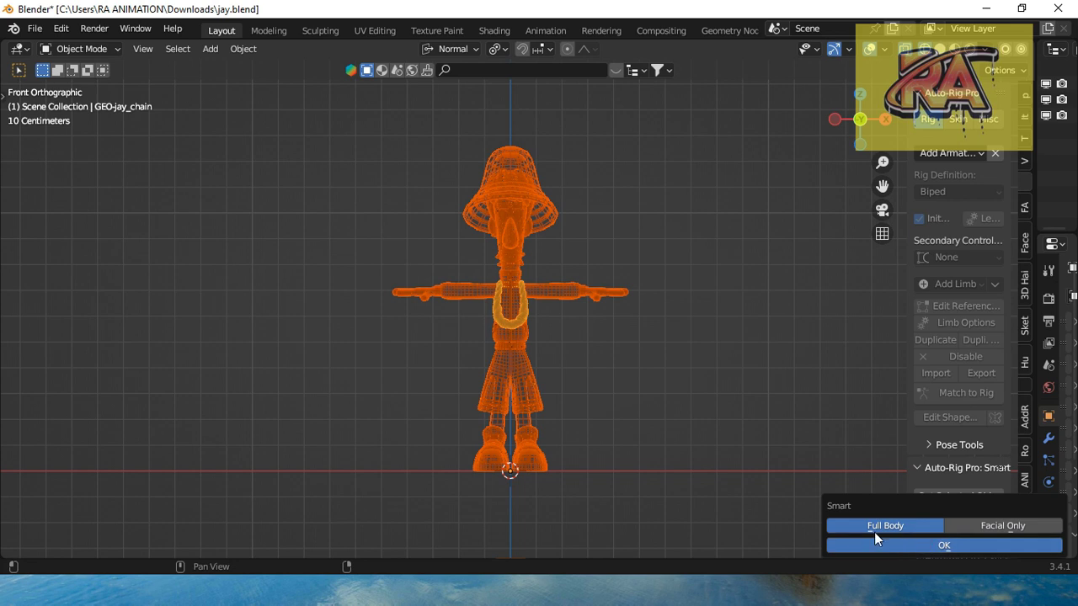
pyautogui.press('Return')
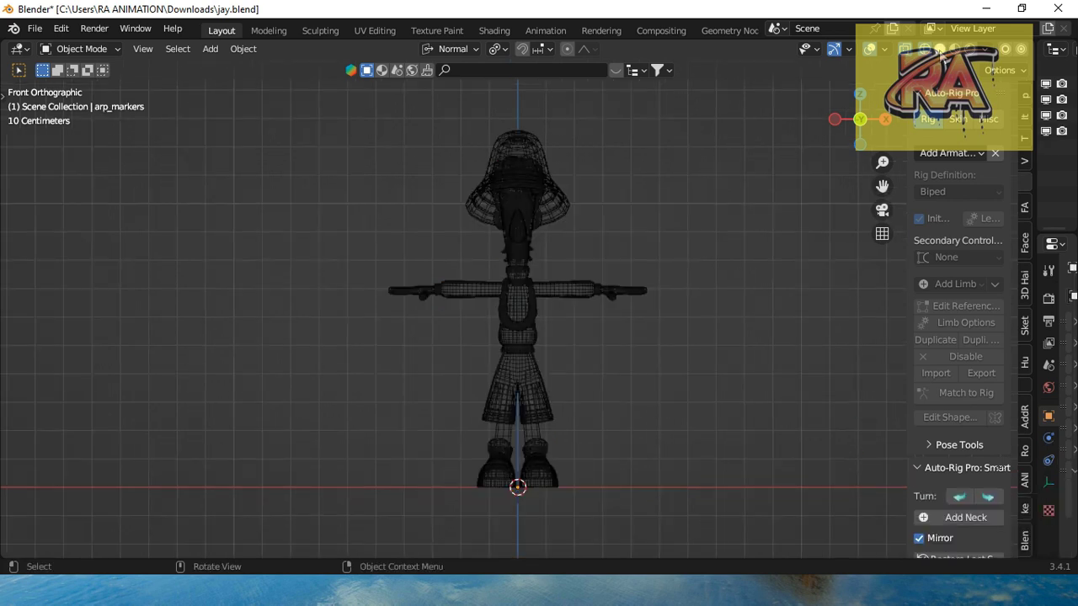
# Add the neck marker and move it onto the character's neck in front view
pyautogui.moveTo(883, 185); pyautogui.dragTo(847, 174)
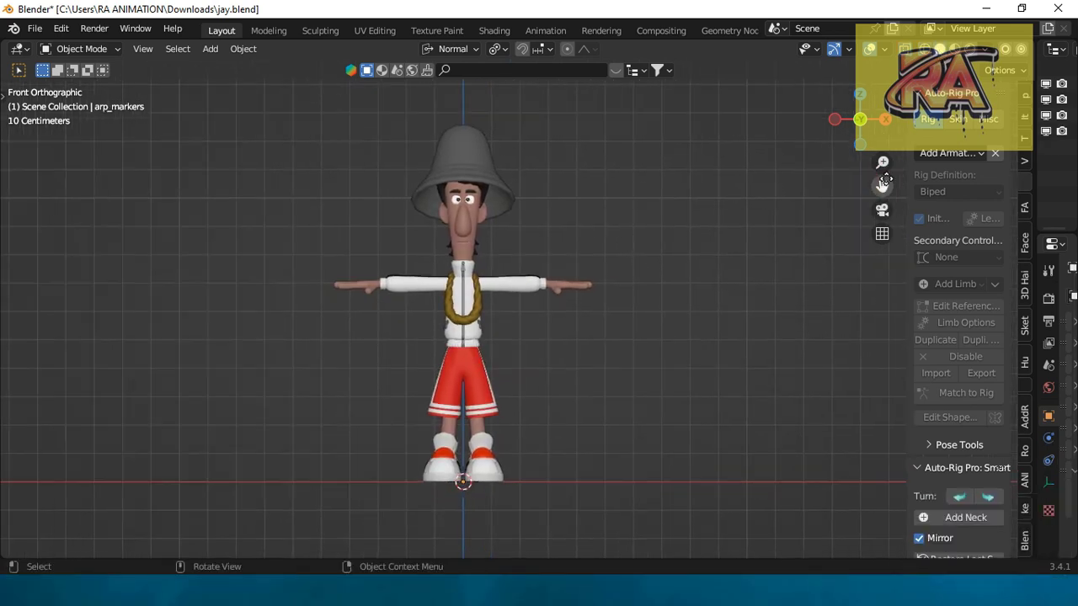
pyautogui.click(978, 515)
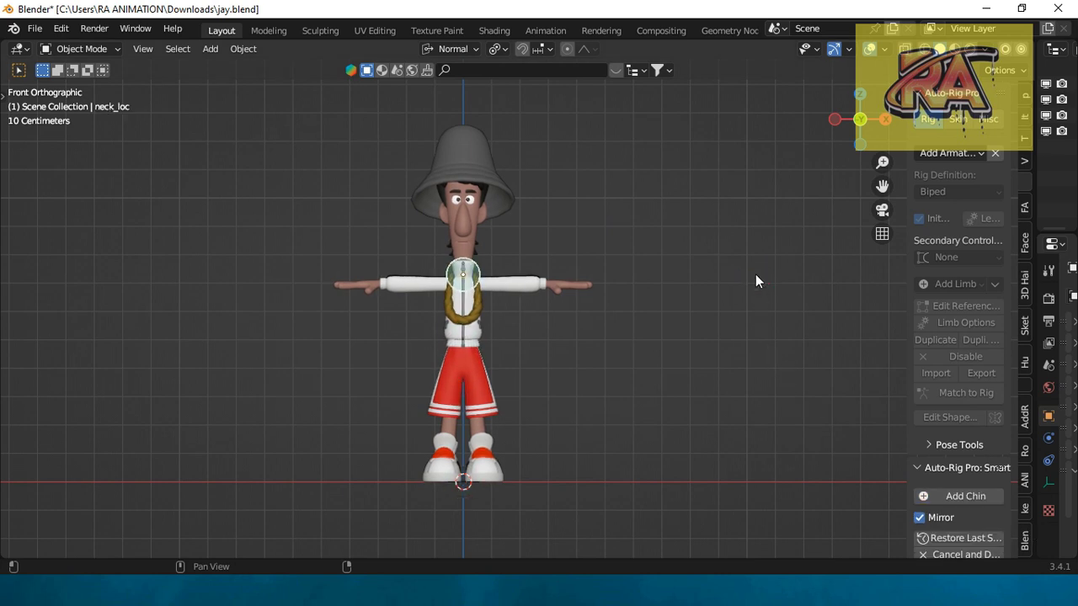
pyautogui.press('KP_3')
pyautogui.scroll(3, 710, 269)
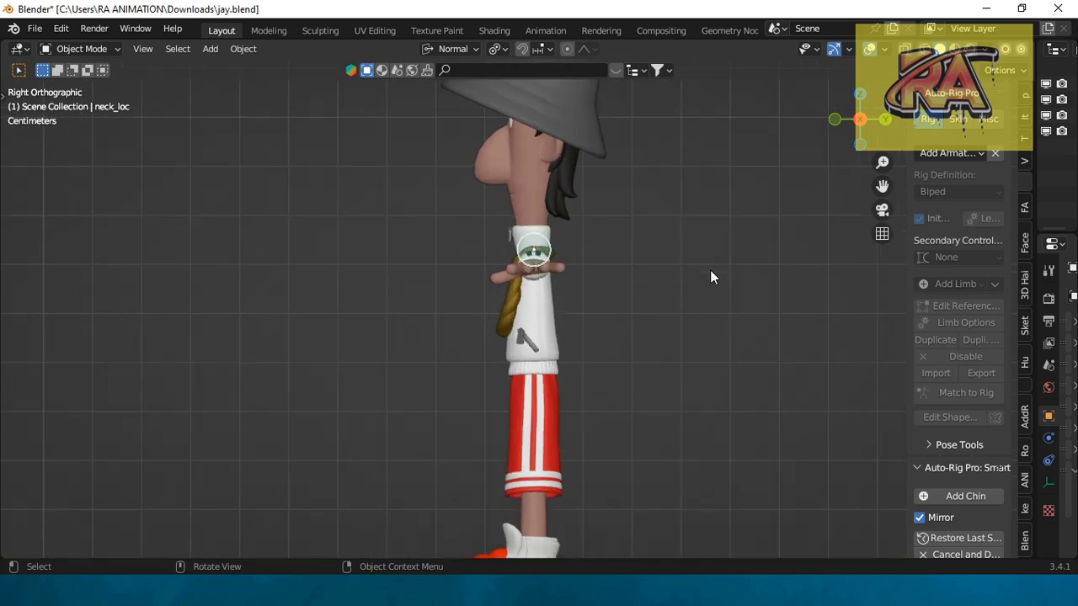
pyautogui.scroll(2, 710, 277)
pyautogui.press('KP_1')
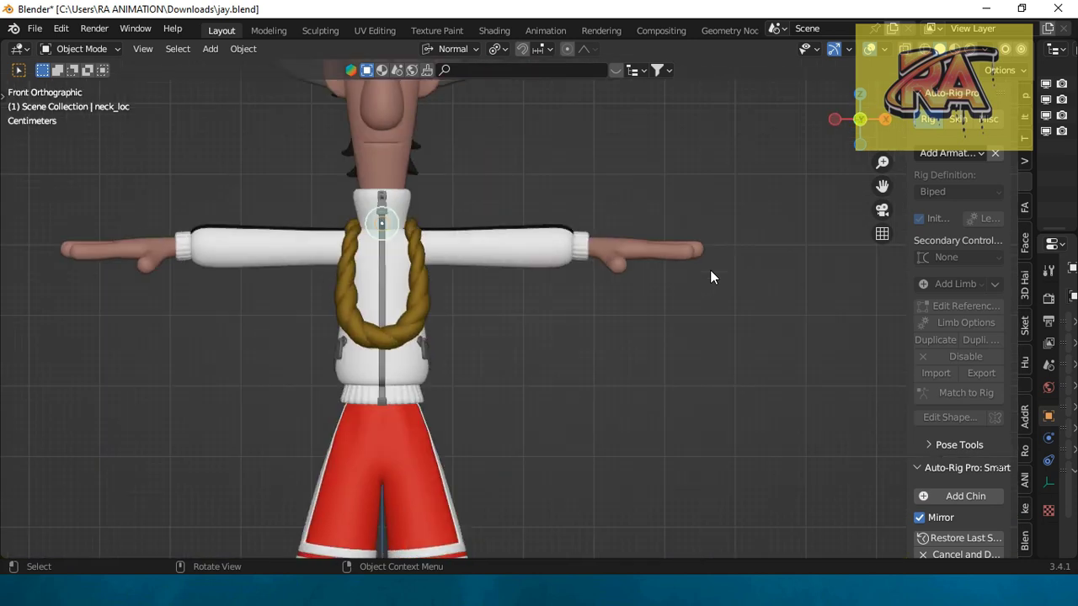
pyautogui.press('g')
pyautogui.click(700, 260)
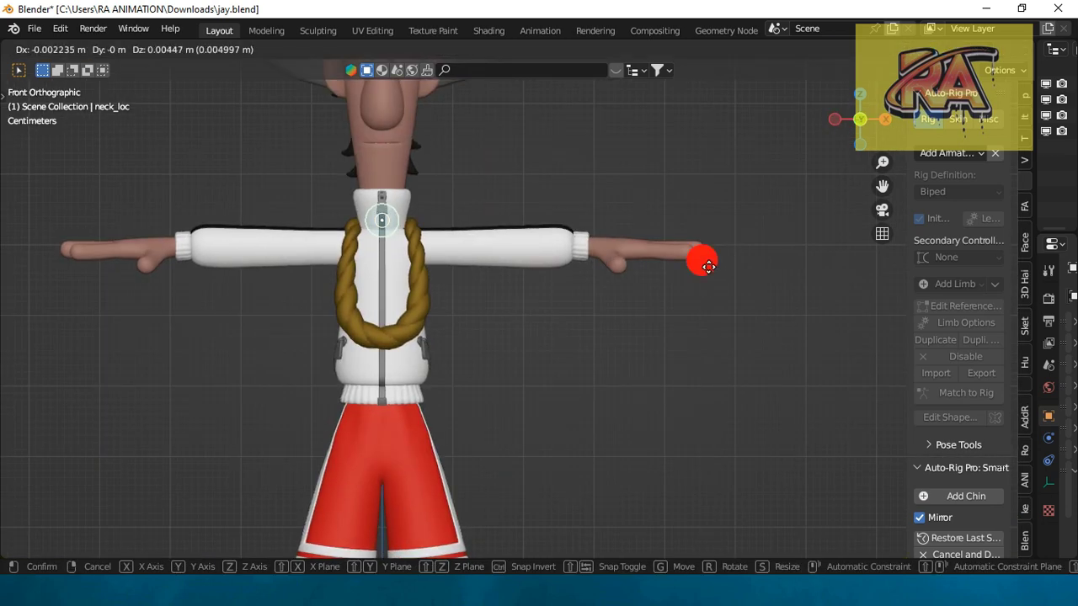
# Add the chin marker and place it just under the jaw from the side view
pyautogui.click(960, 496)
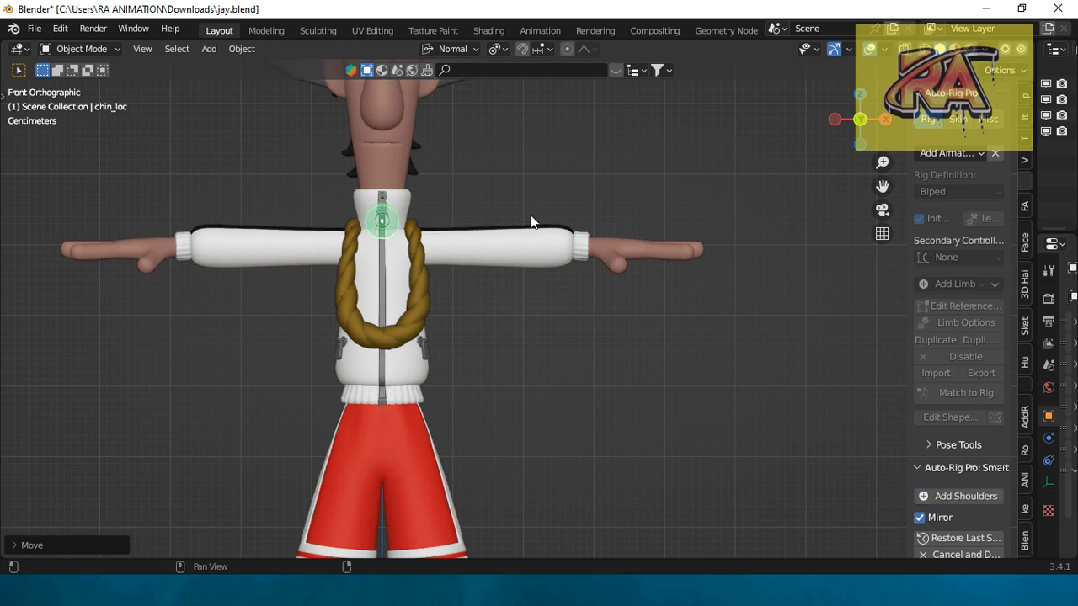
pyautogui.press('KP_3')
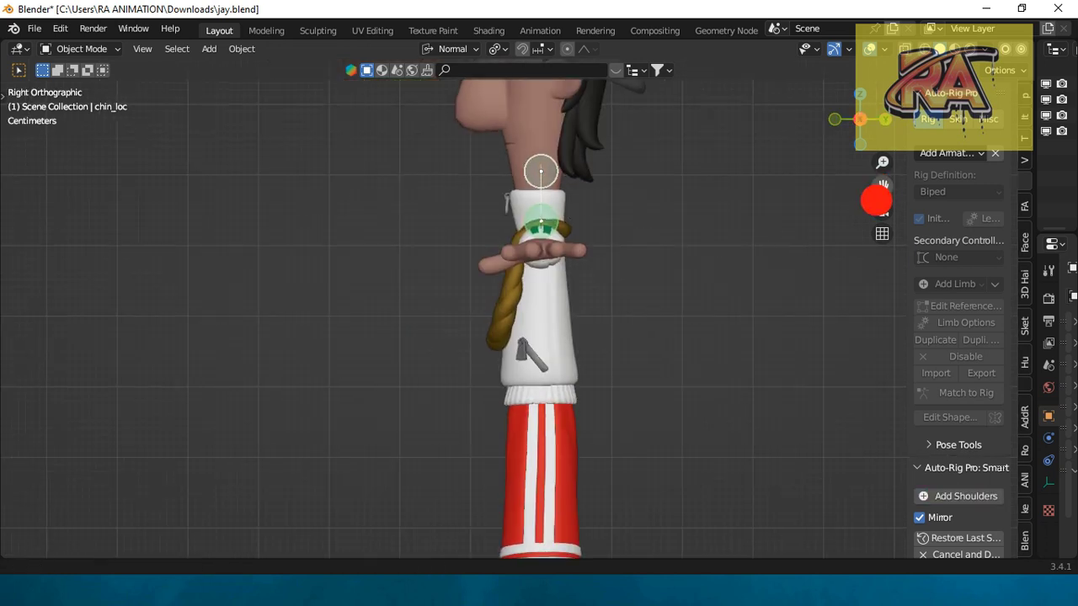
pyautogui.moveTo(879, 192); pyautogui.dragTo(819, 225)
pyautogui.press('g')
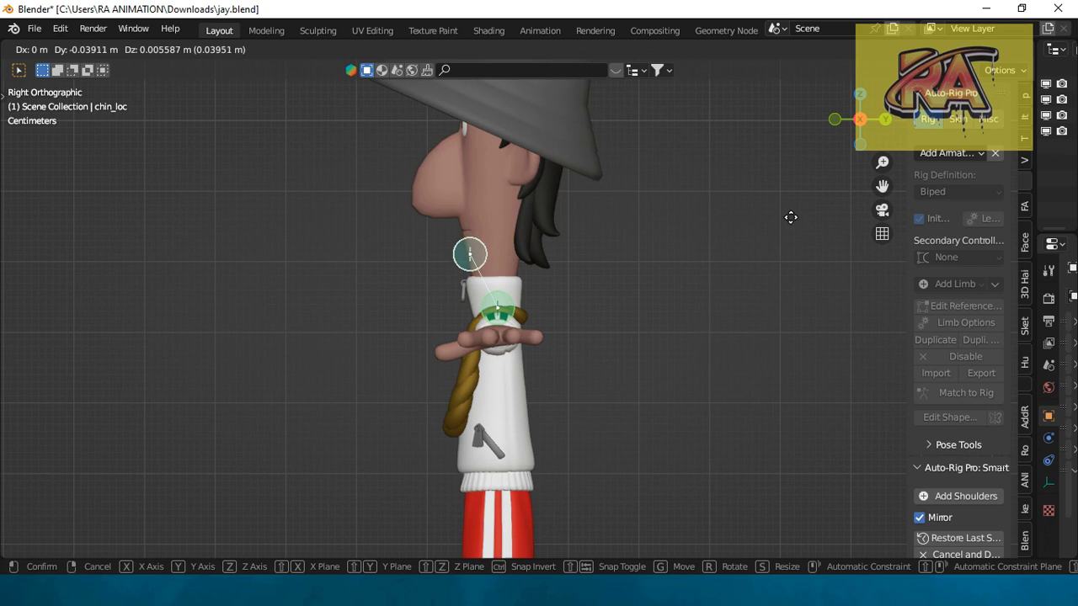
pyautogui.click(802, 244)
pyautogui.press('KP_1')
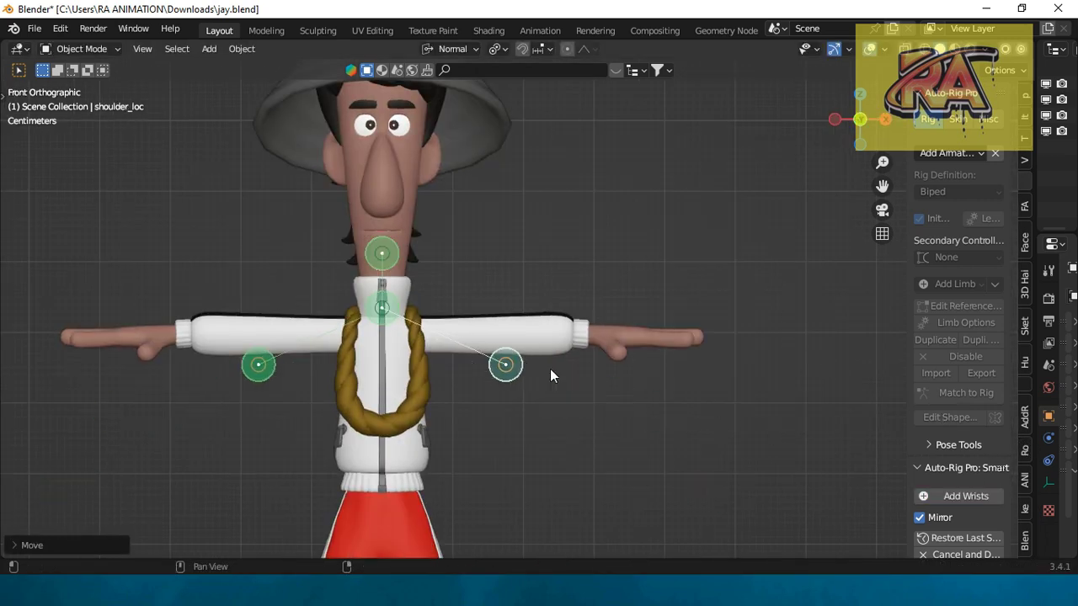
# Place the shoulder markers and check them from top, front and side views
pyautogui.click(418, 333)
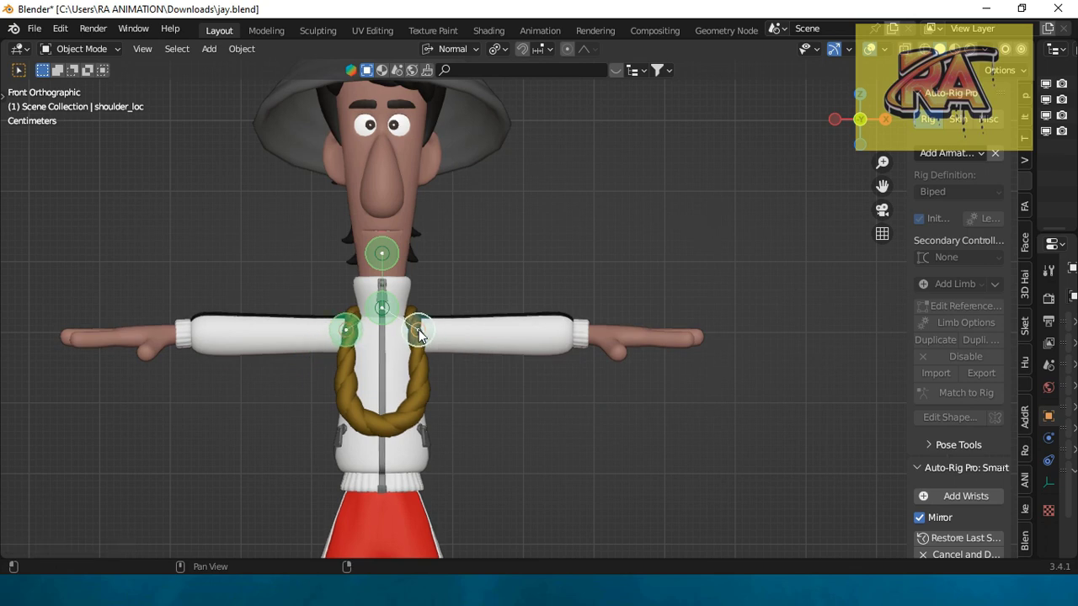
pyautogui.press('KP_7')
pyautogui.press('KP_1')
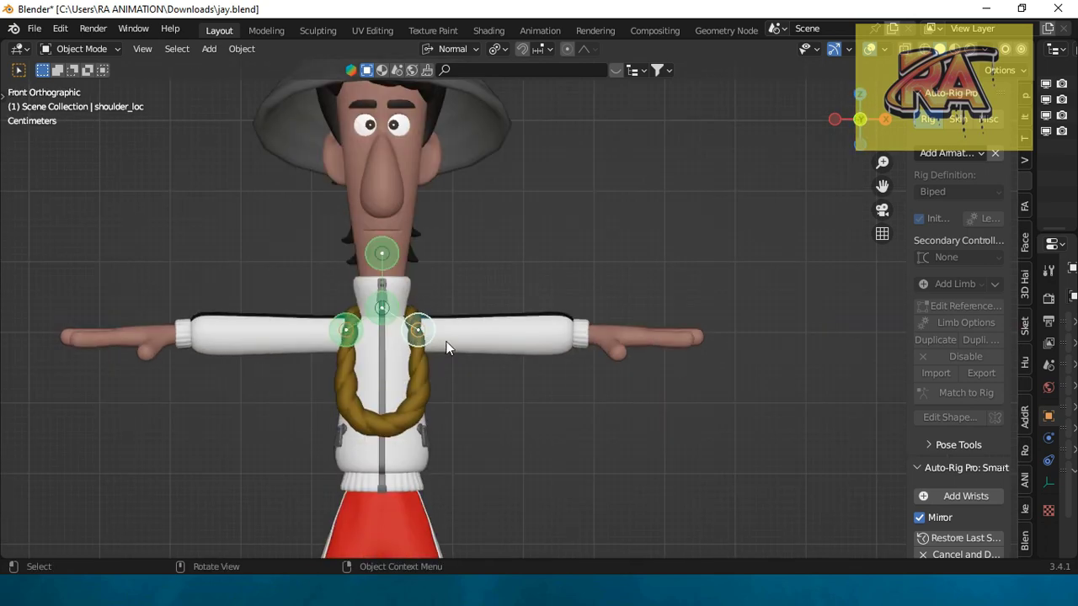
pyautogui.press('KP_3')
pyautogui.press('KP_1')
# Add mirrored wrist markers and fit them onto the wrists, checking from the top
pyautogui.click(941, 496)
pyautogui.moveTo(604, 349); pyautogui.dragTo(600, 334)
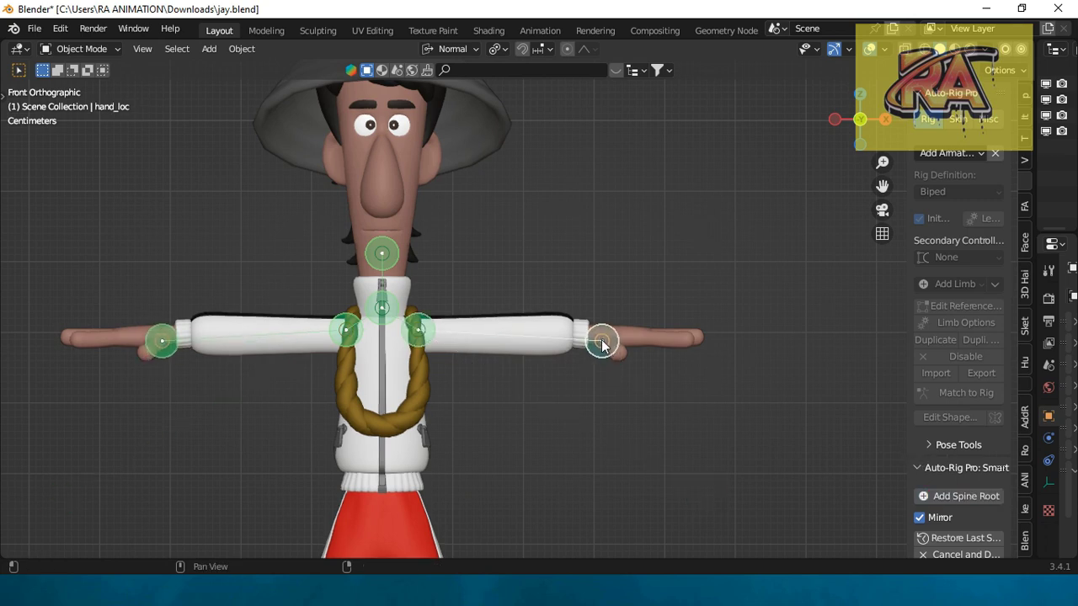
pyautogui.press('KP_7')
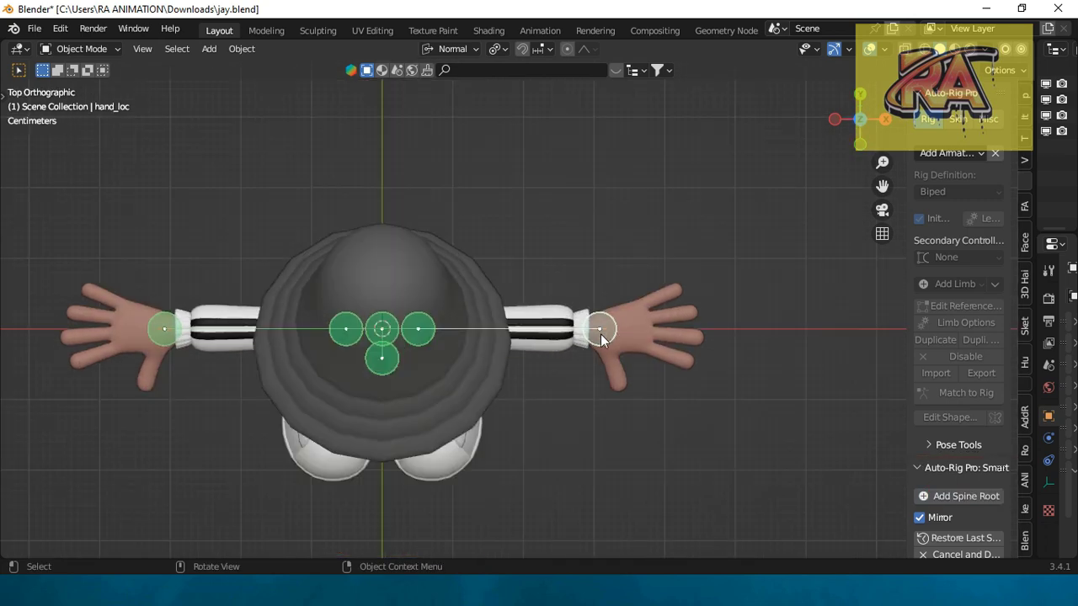
pyautogui.moveTo(600, 334); pyautogui.dragTo(594, 340)
pyautogui.press('KP_1')
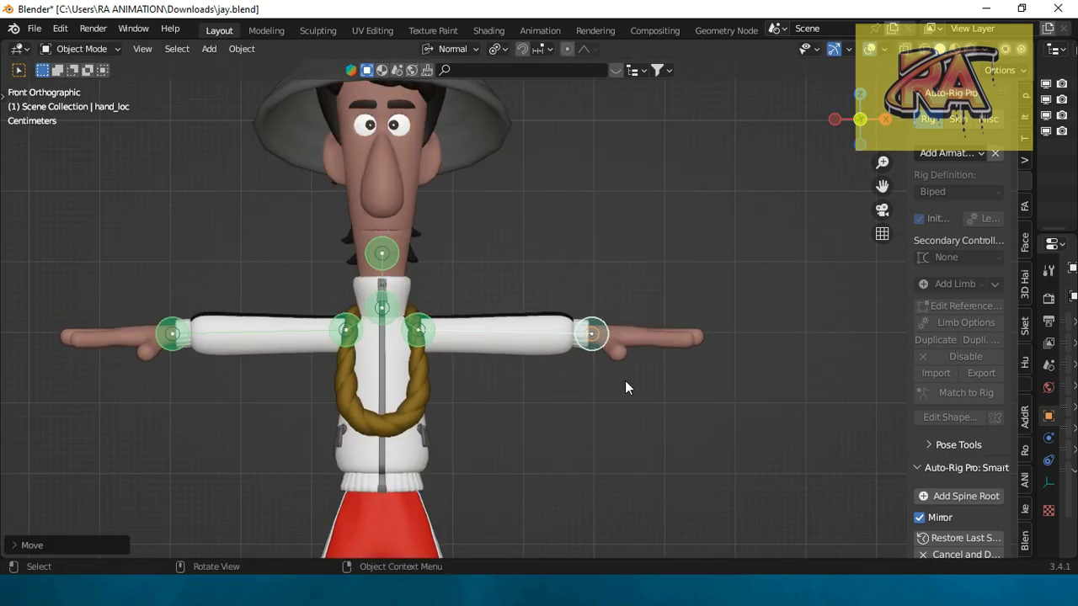
# Add the spine root marker, check it from the side, and add mirrored ankle markers
pyautogui.scroll(-1, 875, 459)
pyautogui.click(926, 496)
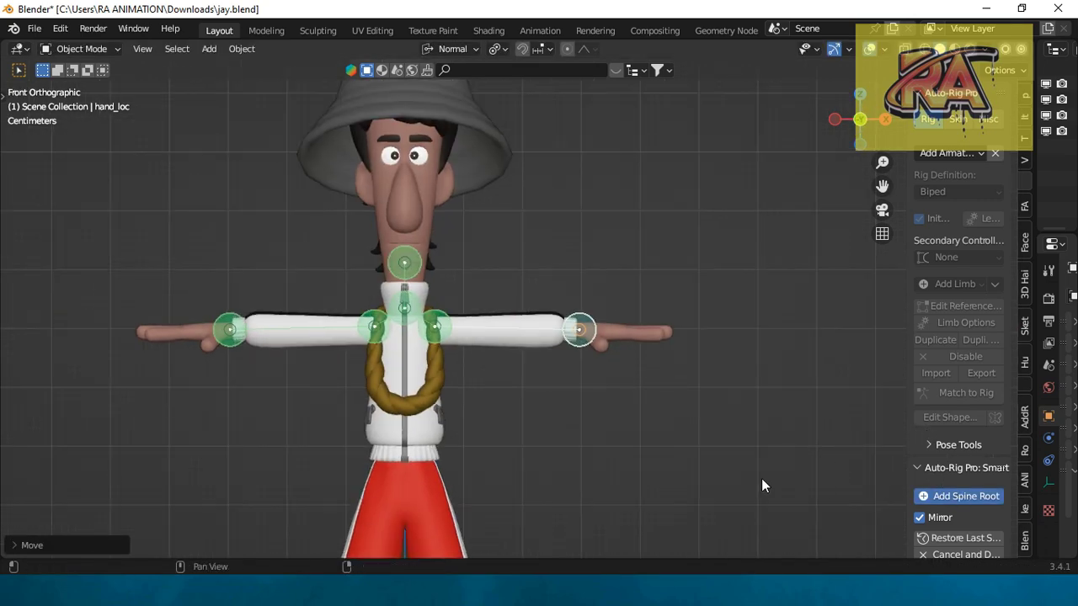
pyautogui.scroll(-2, 580, 463)
pyautogui.scroll(-1, 563, 466)
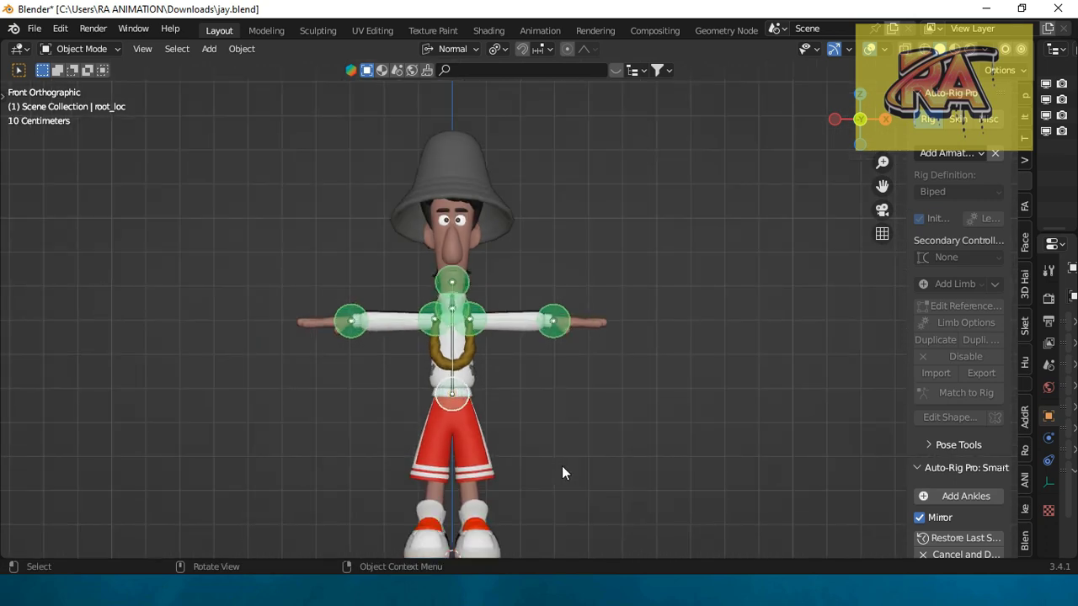
pyautogui.press('KP_3')
pyautogui.press('KP_1')
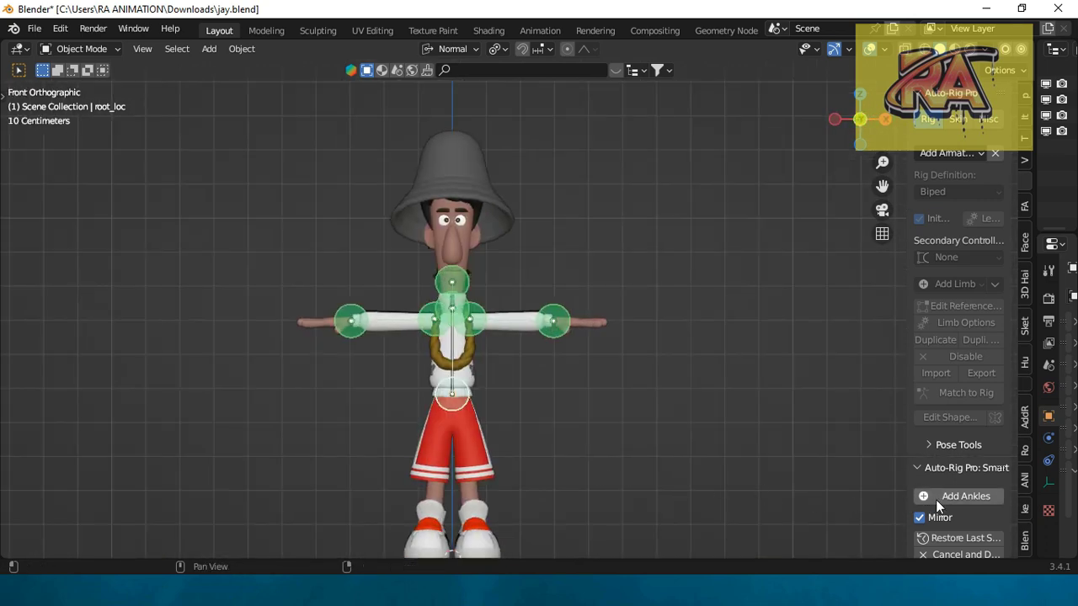
pyautogui.click(965, 495)
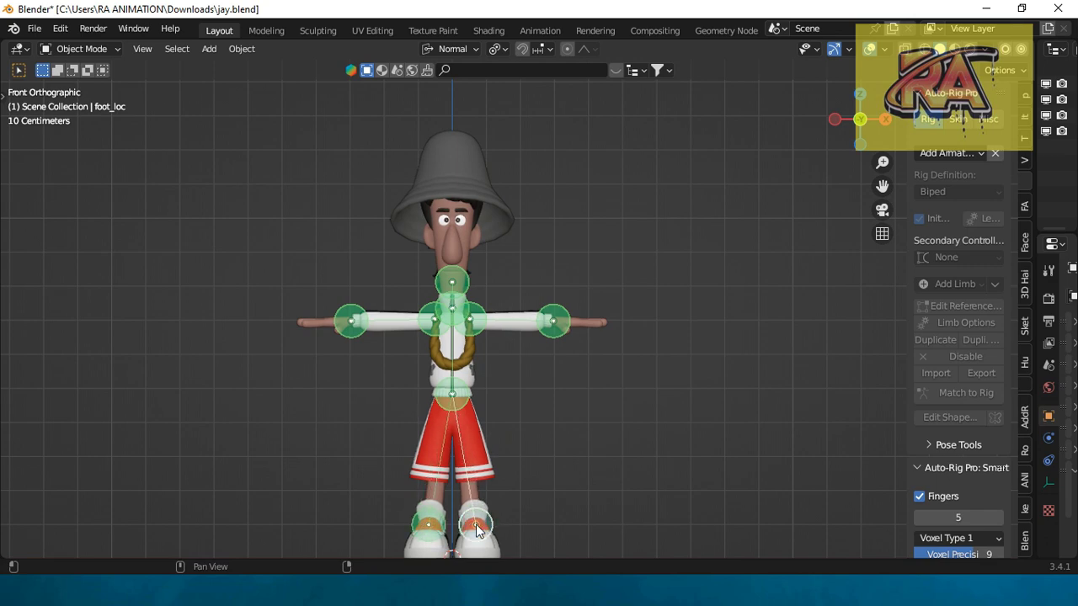
# Drop the ankle markers on the feet and align them with the foot in side view
pyautogui.click(476, 529)
pyautogui.press('KP_3')
pyautogui.moveTo(476, 539); pyautogui.dragTo(470, 533)
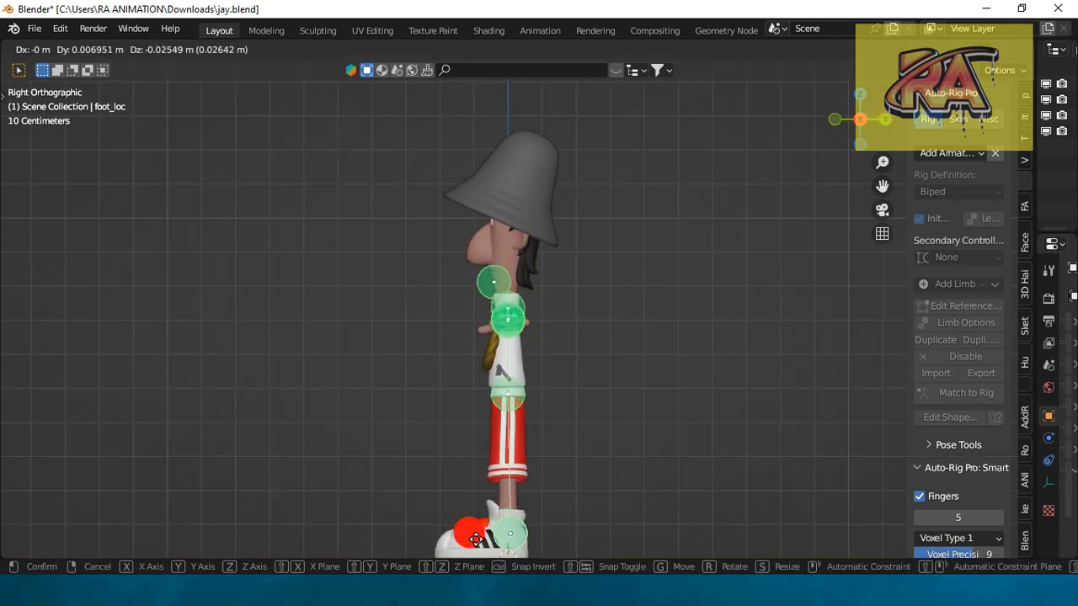
pyautogui.press('KP_1')
# Generate the Facial Setup reference points over the character's face
pyautogui.scroll(-1, 683, 514)
pyautogui.scroll(-1, 693, 491)
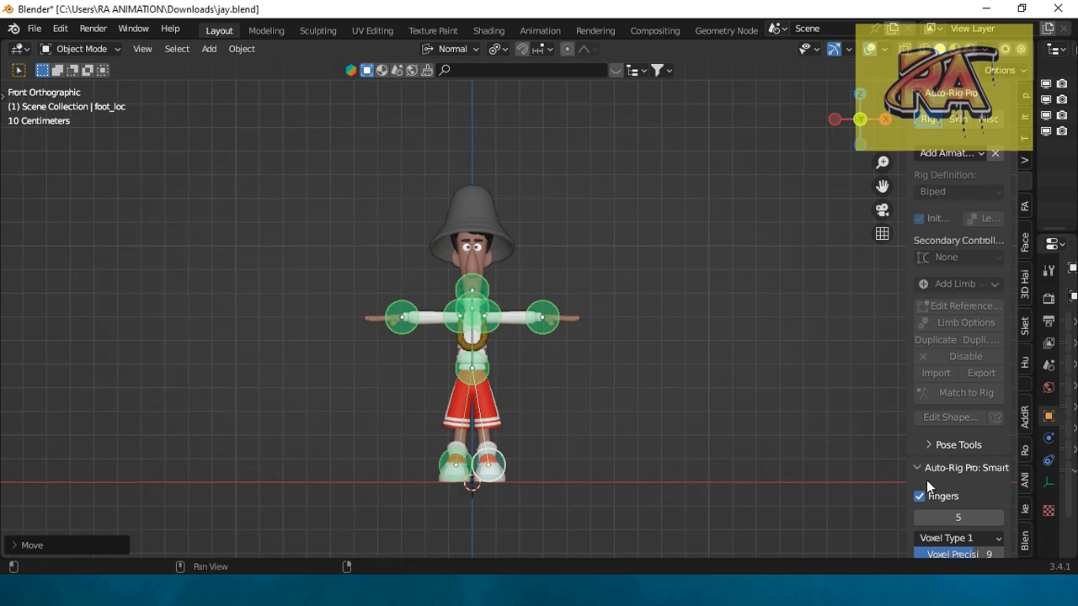
pyautogui.scroll(-3, 967, 498)
pyautogui.scroll(-1, 966, 499)
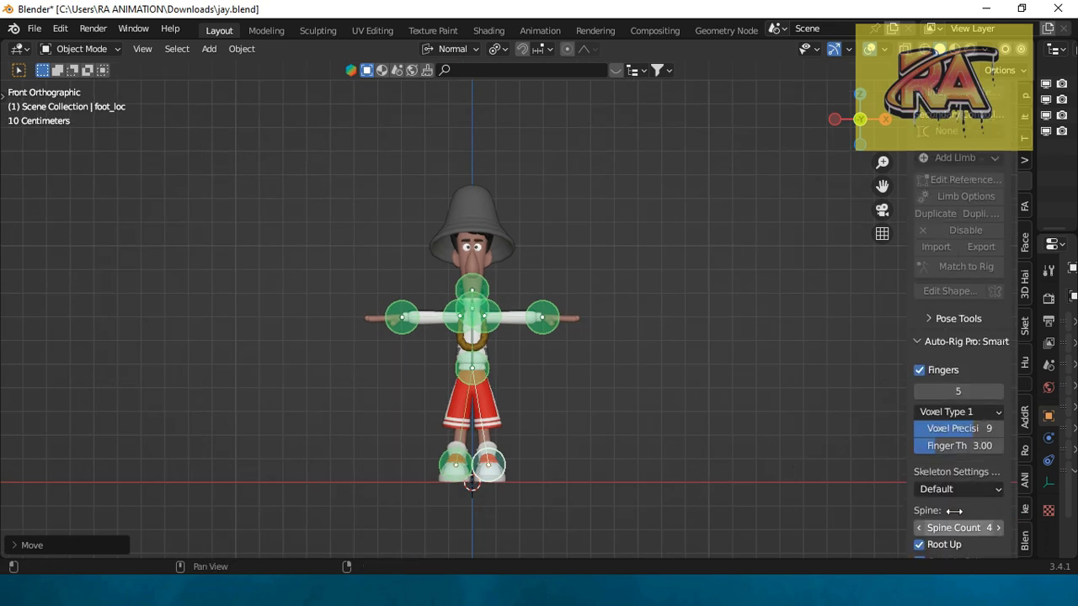
pyautogui.scroll(-3, 953, 509)
pyautogui.scroll(-1, 951, 528)
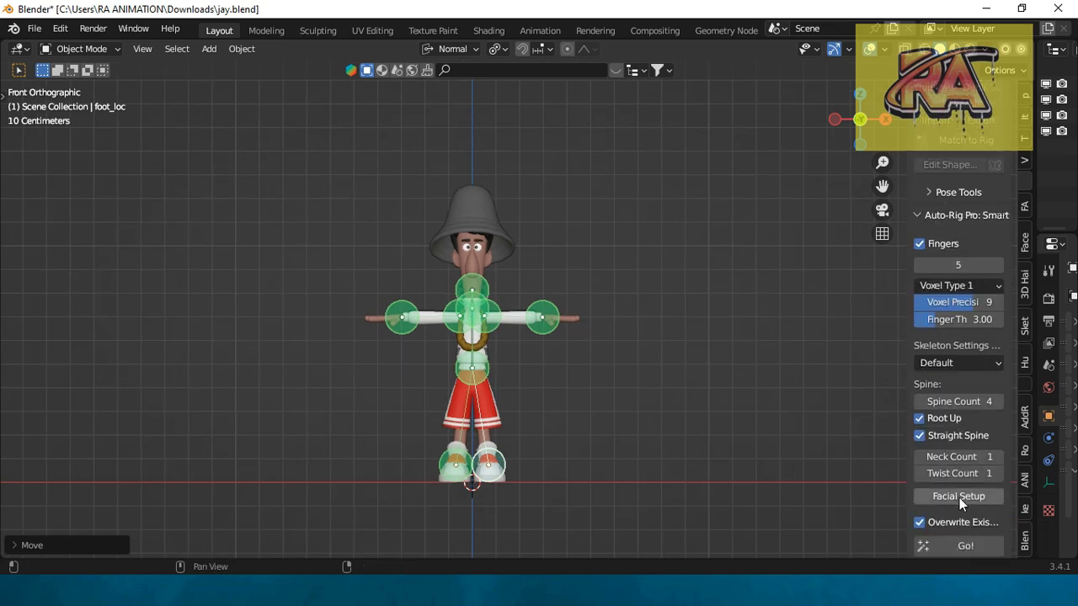
pyautogui.click(959, 497)
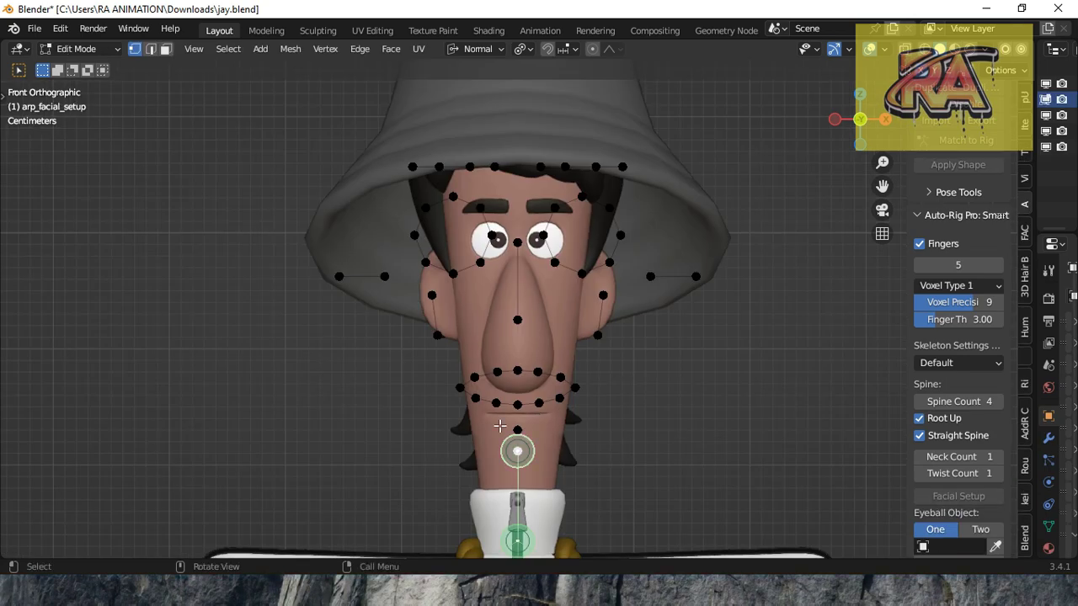
# Box-select the mouth loop points and move them down toward the lips
pyautogui.scroll(1, 476, 376)
pyautogui.moveTo(438, 374); pyautogui.dragTo(594, 435)
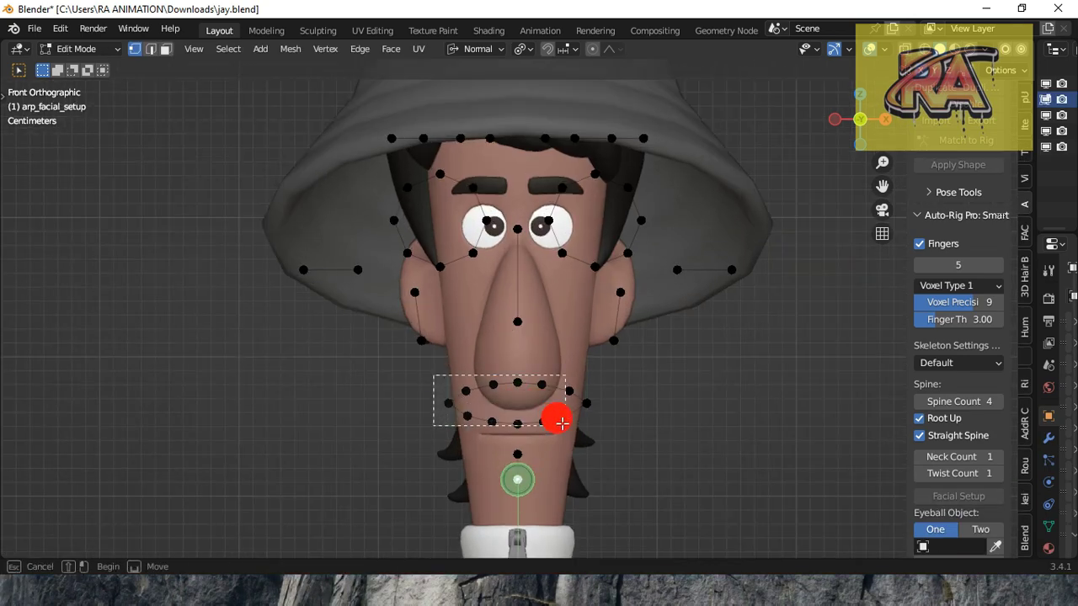
pyautogui.press('g')
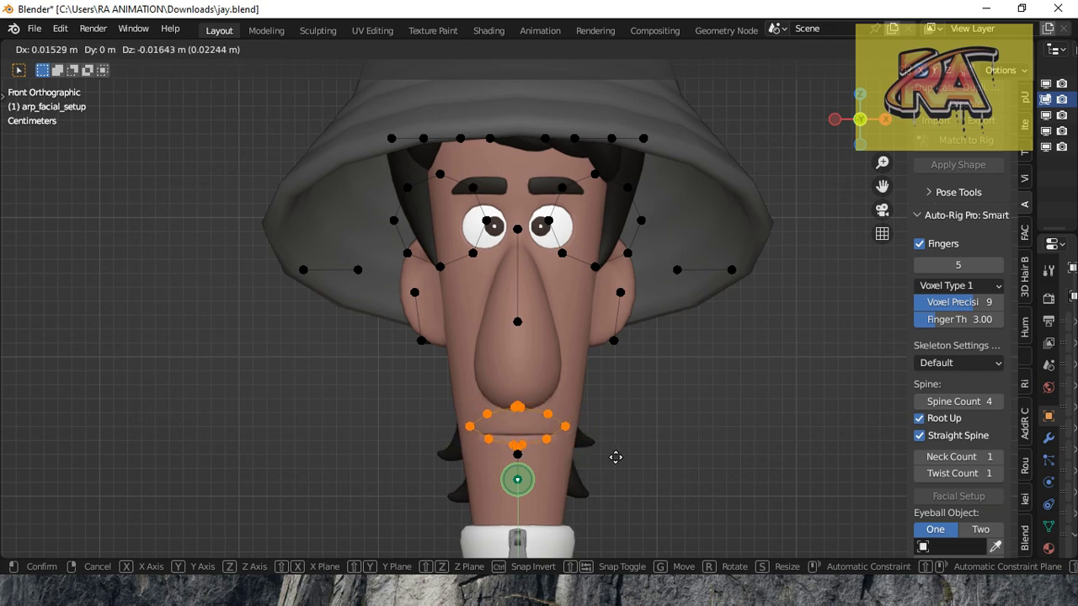
pyautogui.click(601, 460)
# Adjust the lower mouth points, pulling the one below the mouth up to the lip
pyautogui.scroll(1, 558, 456)
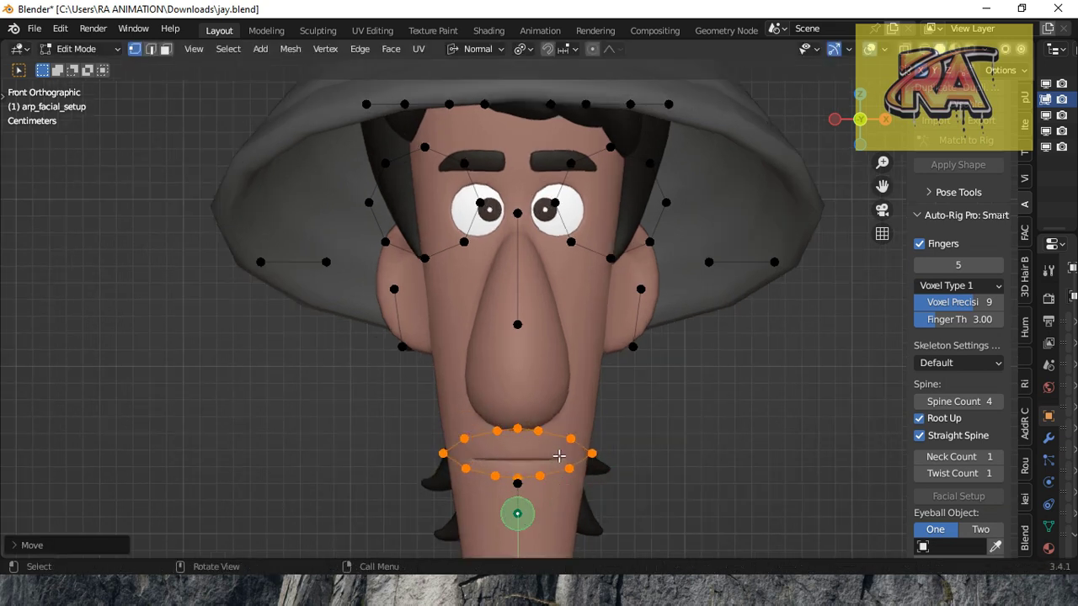
pyautogui.click(569, 469)
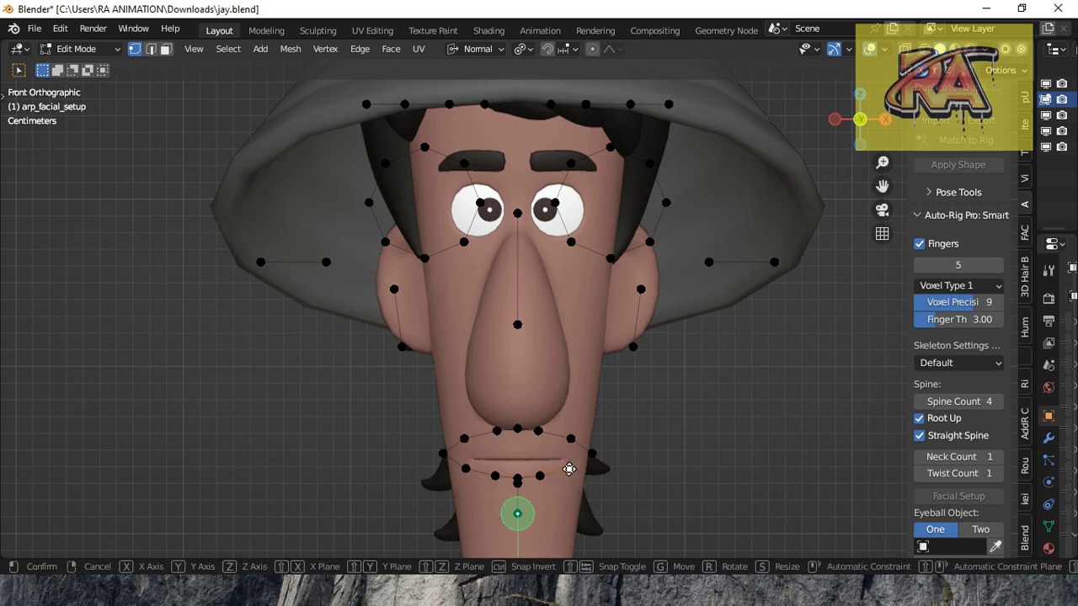
pyautogui.press('g')
pyautogui.click(561, 463)
pyautogui.click(541, 472)
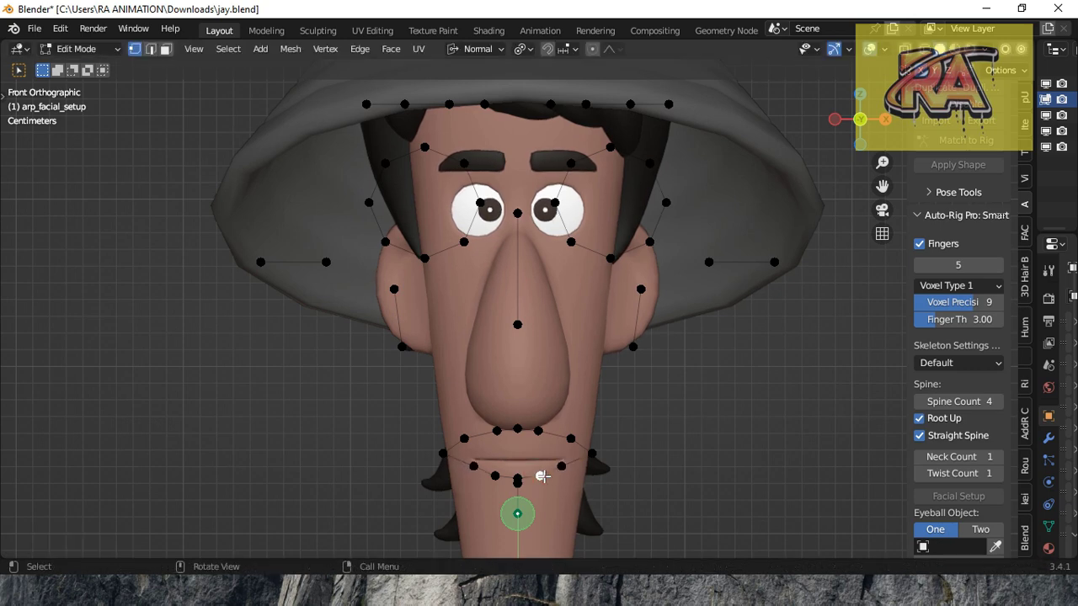
pyautogui.press('g')
pyautogui.click(543, 469)
pyautogui.click(518, 478)
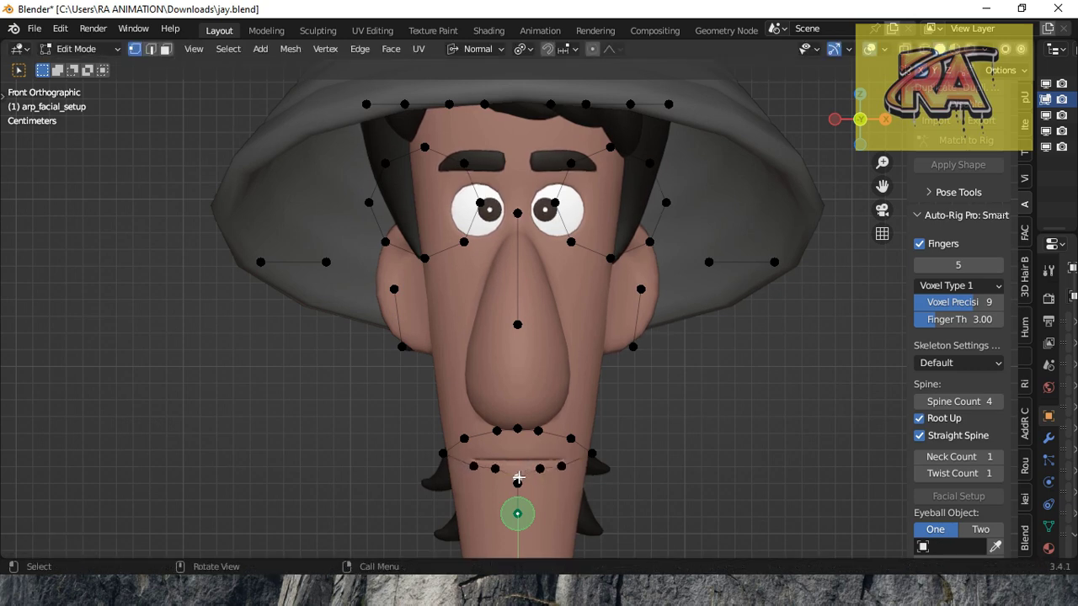
pyautogui.press('g')
pyautogui.click(518, 468)
# Lower the upper-lip points onto the upper lip and reposition the right mouth corner
pyautogui.click(516, 431)
pyautogui.press('g')
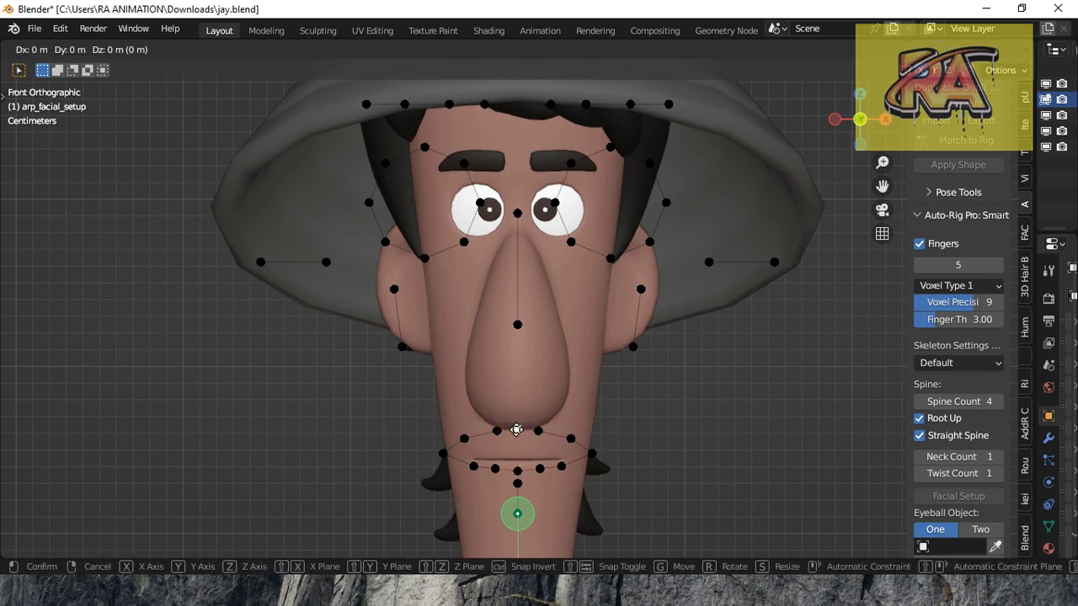
pyautogui.click(518, 447)
pyautogui.click(538, 430)
pyautogui.press('g')
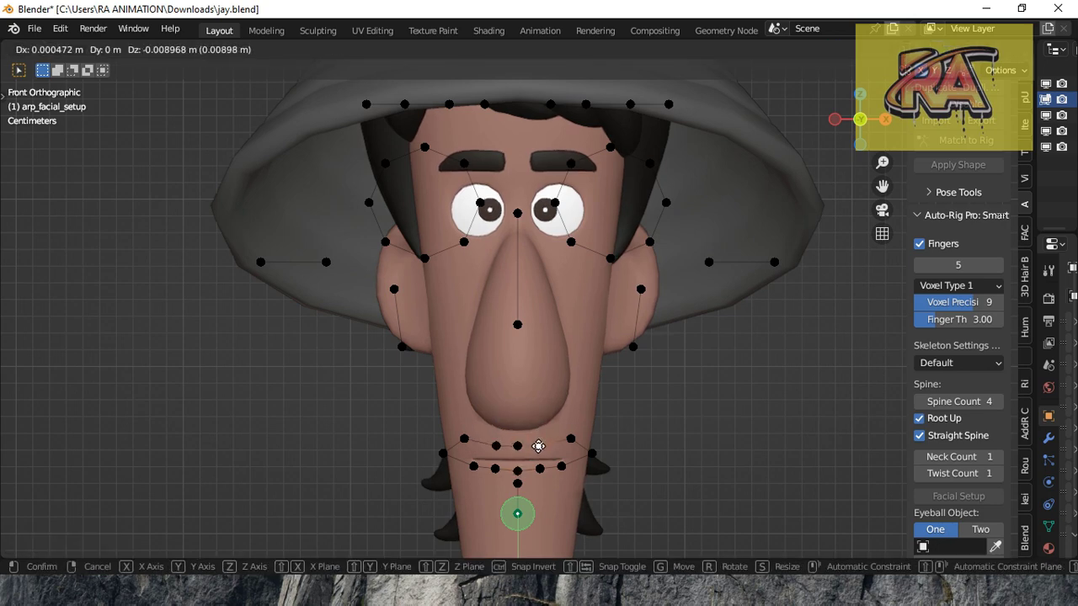
pyautogui.click(538, 447)
pyautogui.click(570, 439)
pyautogui.press('g')
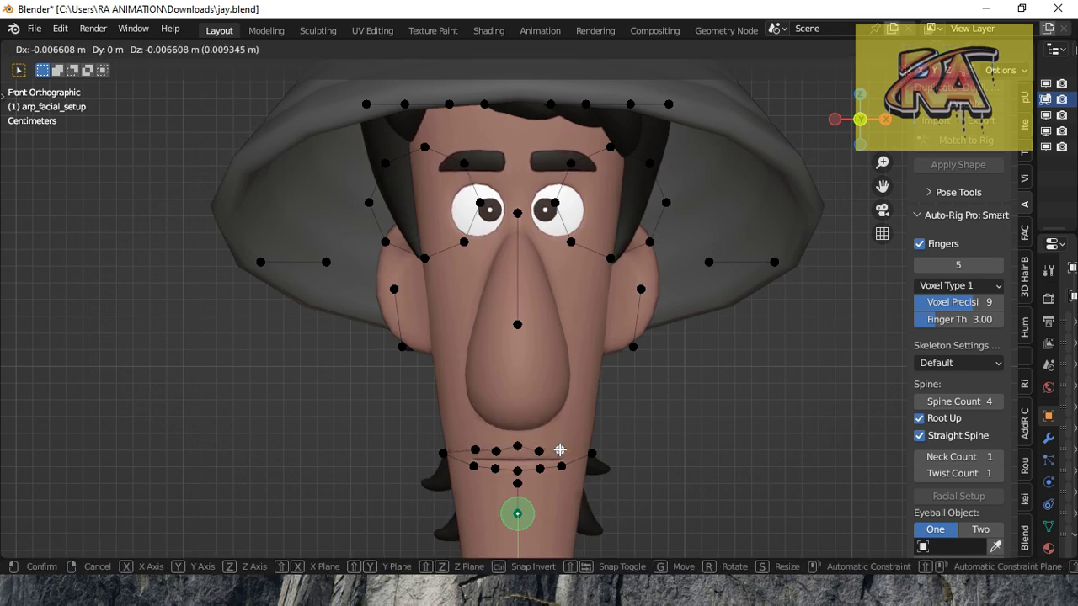
pyautogui.click(579, 449)
pyautogui.press('g')
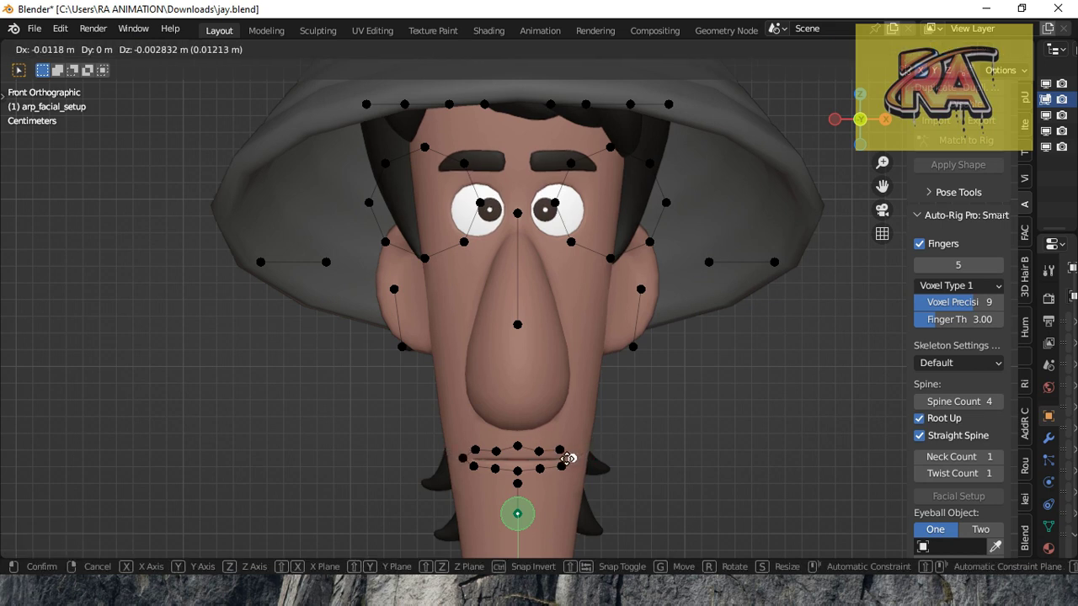
pyautogui.click(569, 459)
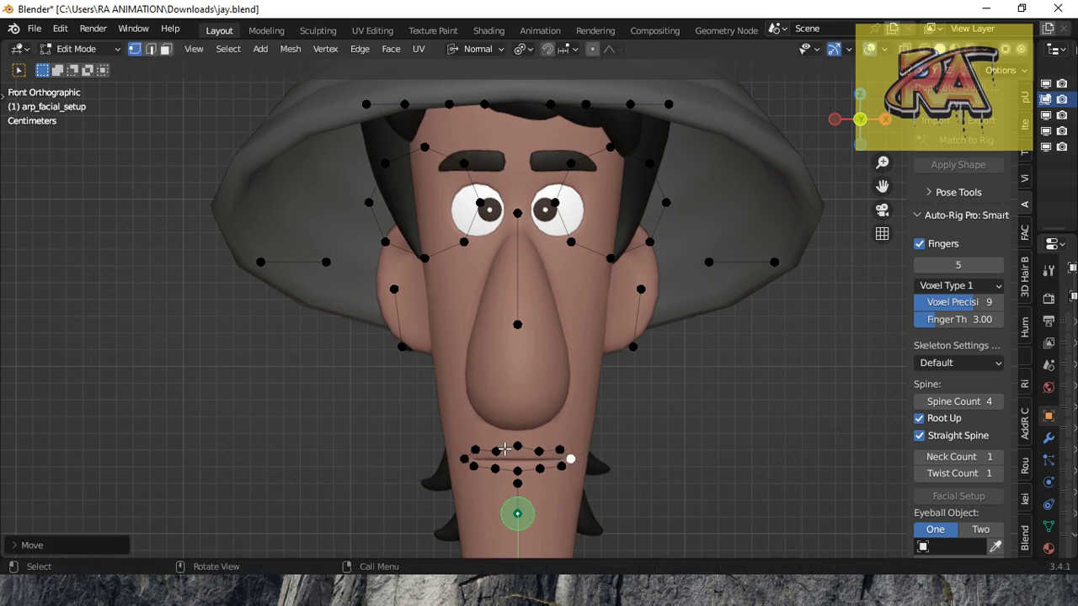
# Move the centre mouth point down onto the lips
pyautogui.click(518, 447)
pyautogui.press('g')
pyautogui.click(519, 449)
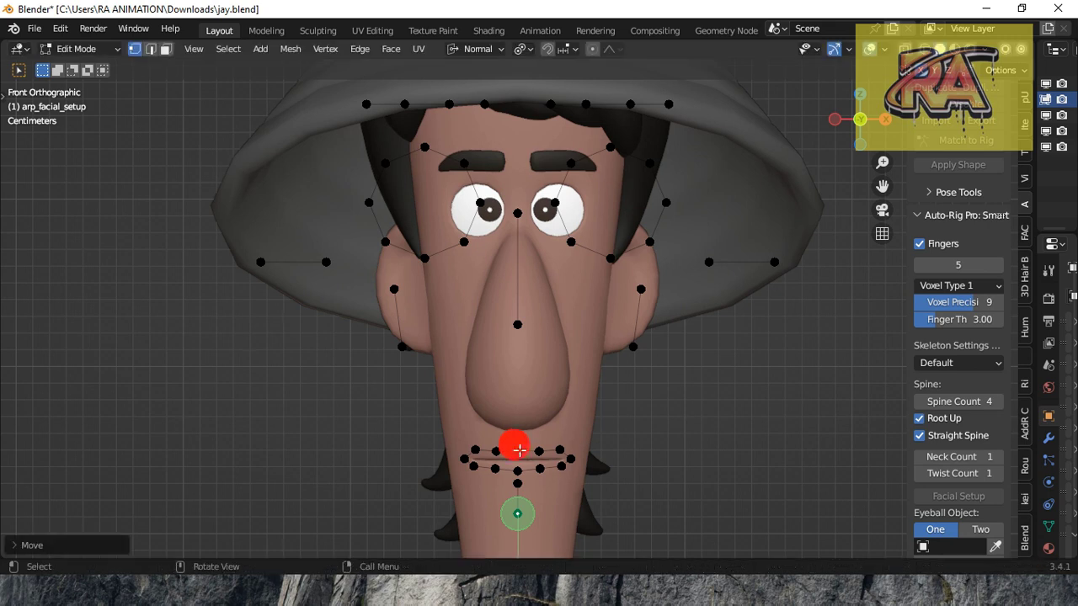
pyautogui.press('g')
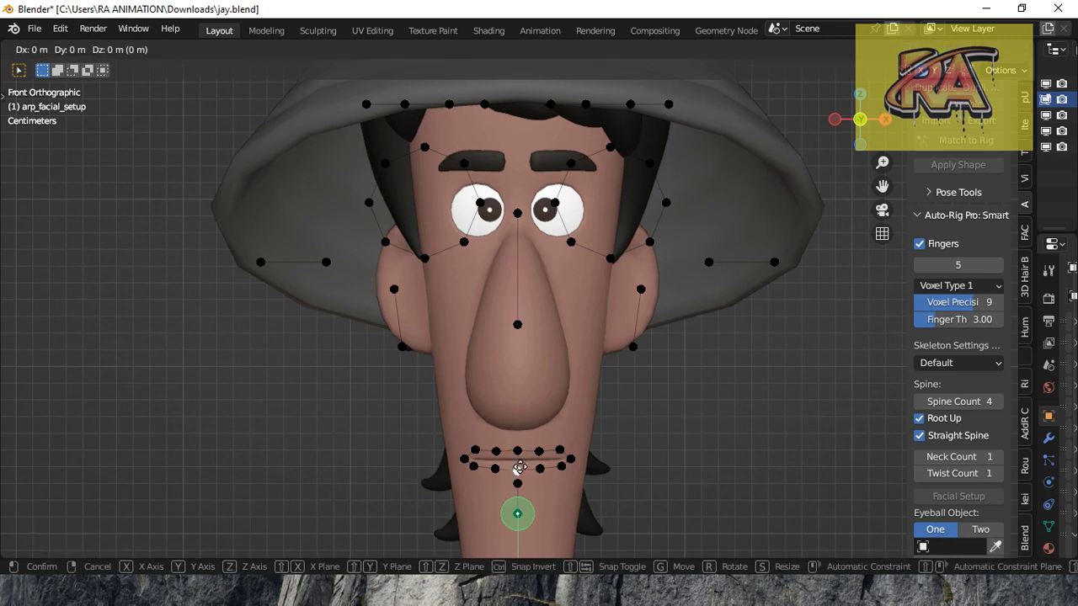
pyautogui.click(519, 468)
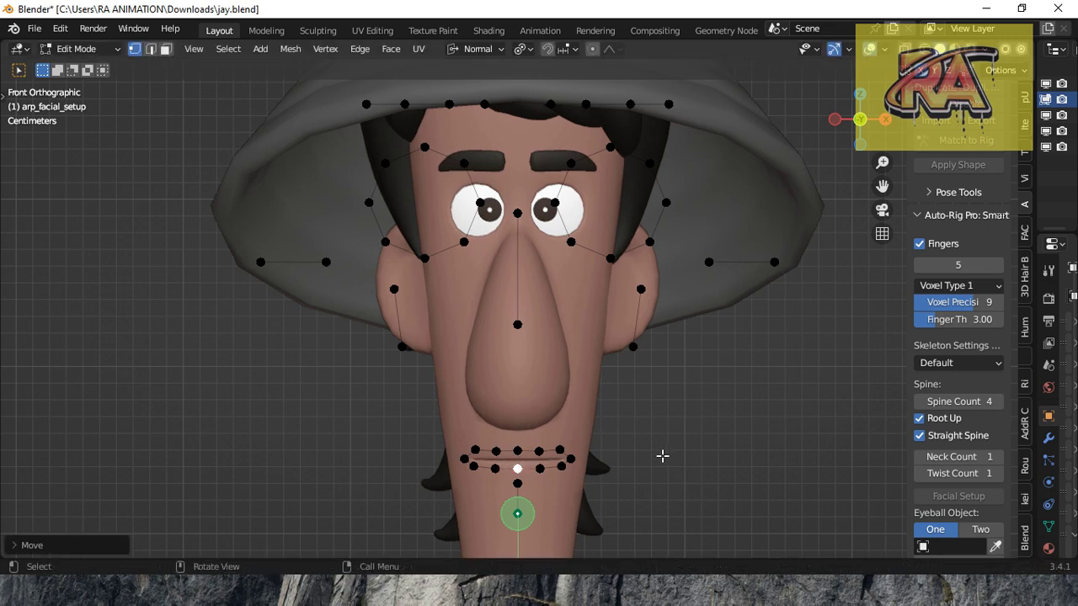
# Move the jaw points lower and inward and bring the cheek point in and down
pyautogui.click(630, 348)
pyautogui.press('g')
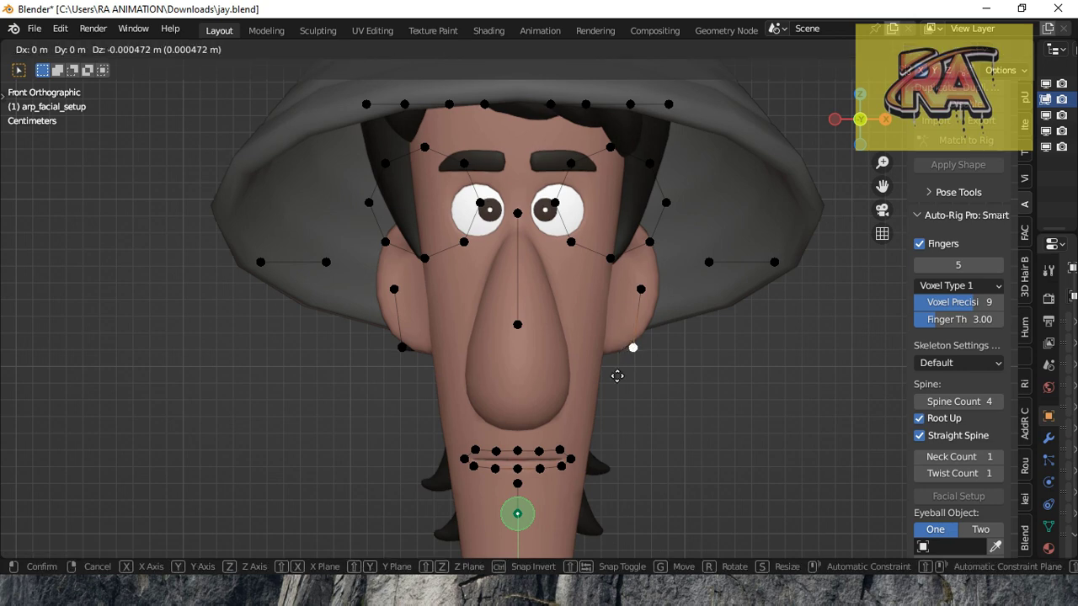
pyautogui.click(580, 424)
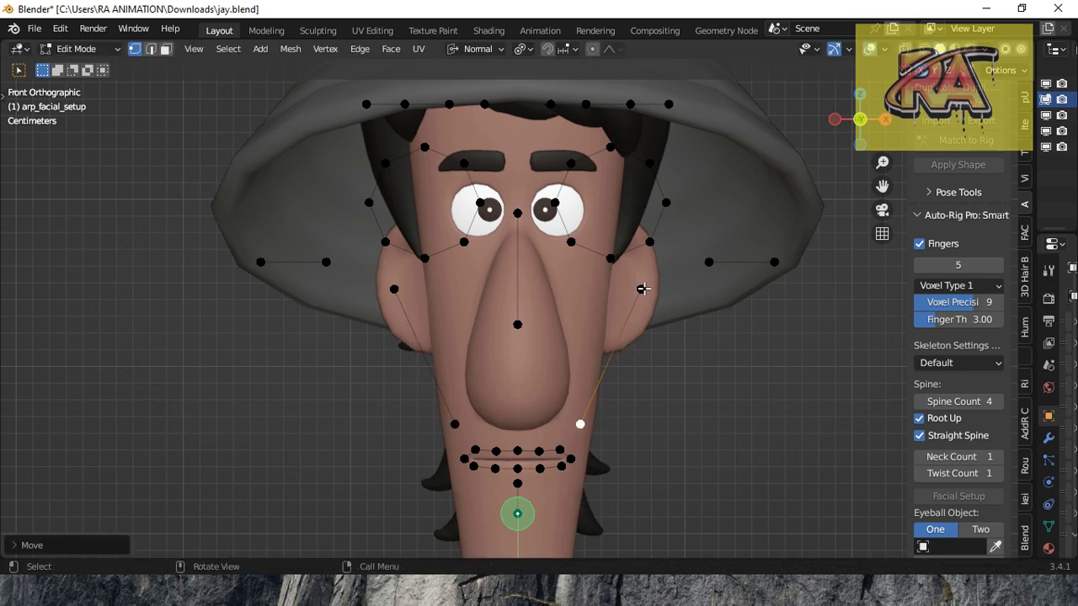
pyautogui.click(643, 289)
pyautogui.press('g')
pyautogui.click(597, 314)
# Reposition the far-right side point beside the ear and adjust the ear point
pyautogui.click(672, 281)
pyautogui.press('g')
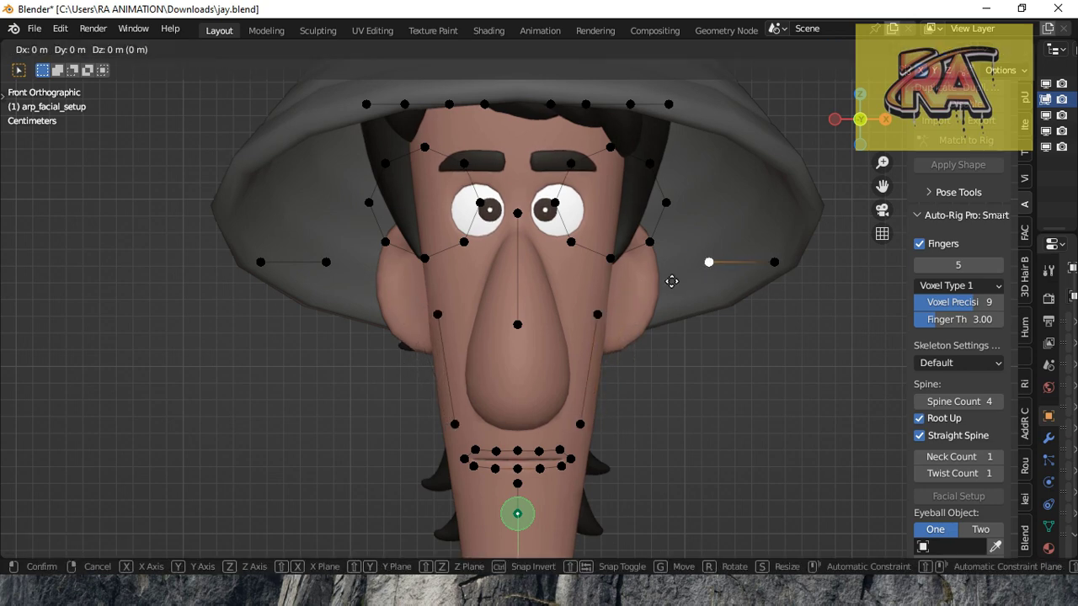
pyautogui.click(582, 361)
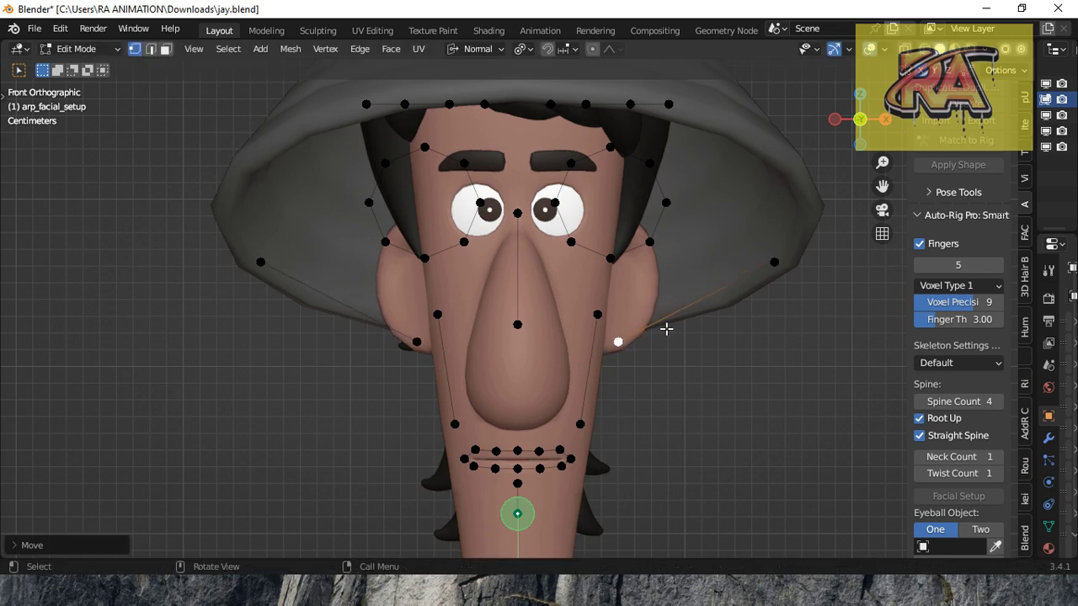
pyautogui.press('g')
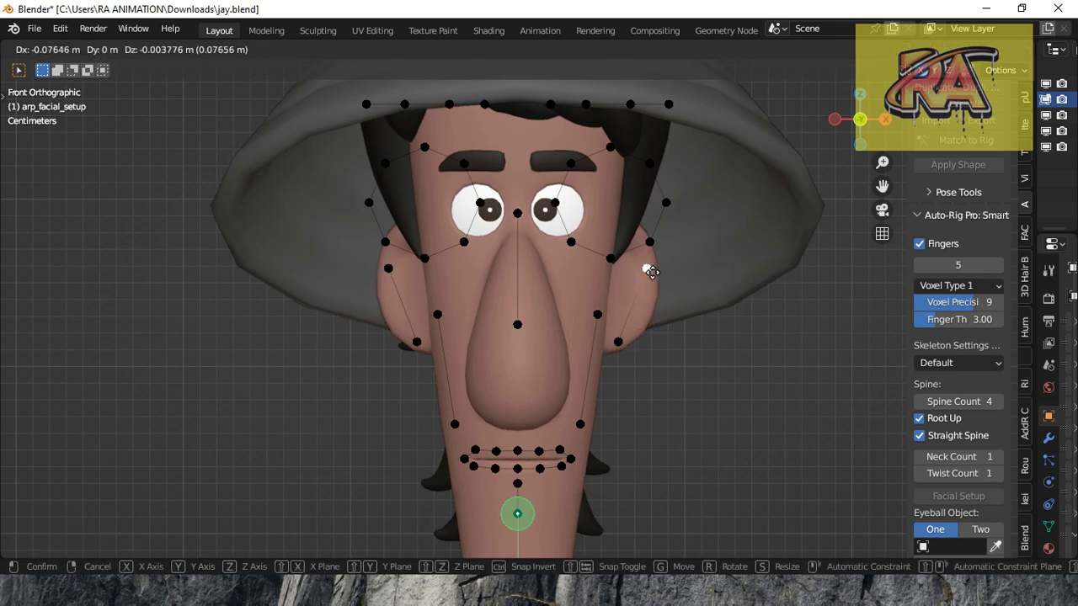
pyautogui.click(652, 268)
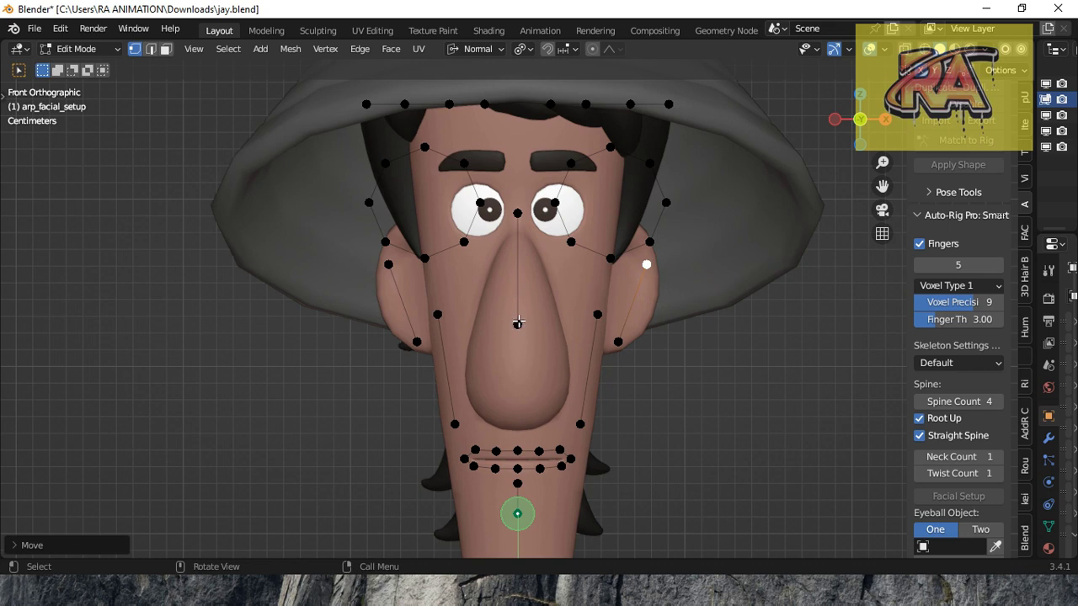
# Lower the nose-line point to the nose tip and the between-eyes point slightly
pyautogui.click(518, 322)
pyautogui.press('g')
pyautogui.click(515, 407)
pyautogui.click(515, 214)
pyautogui.press('g')
pyautogui.click(516, 242)
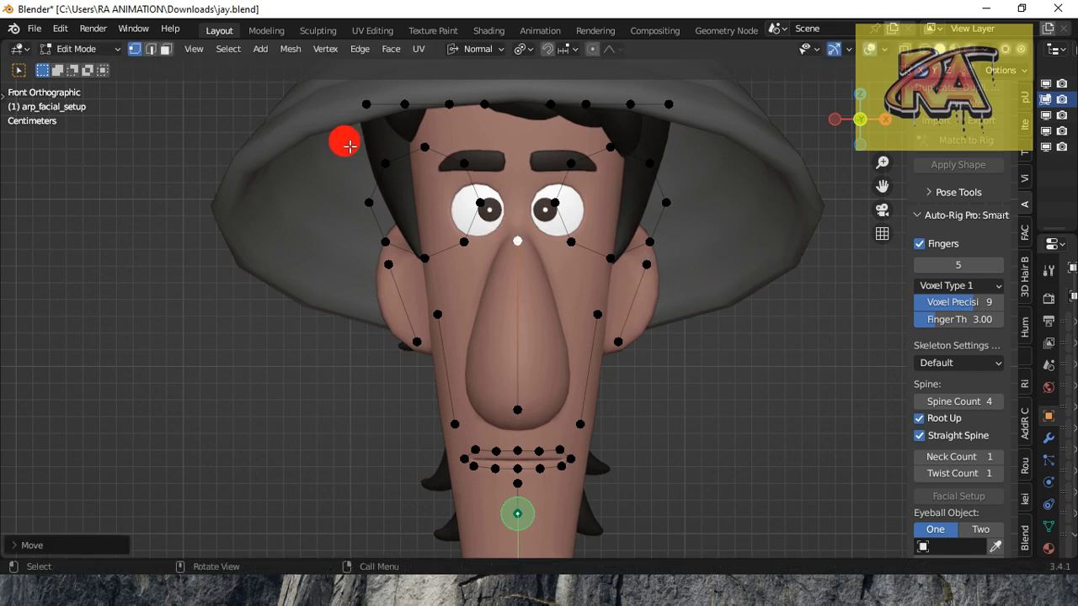
# Box-select the left eye loop, move it toward the nose, scale it down and centre it on the eyeball
pyautogui.moveTo(349, 146); pyautogui.dragTo(475, 243)
pyautogui.press('g')
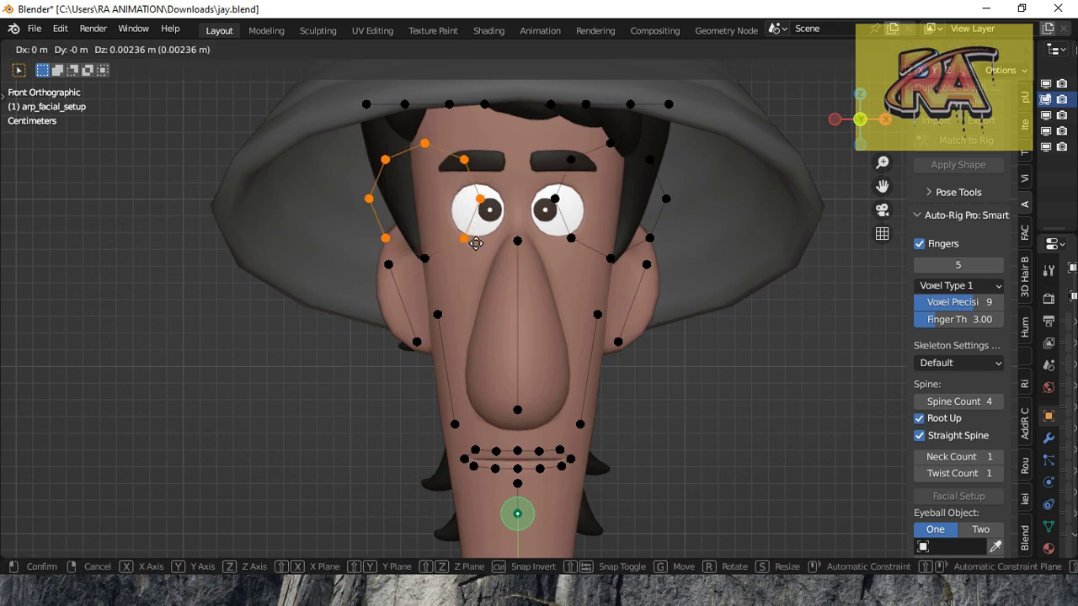
pyautogui.click(477, 242)
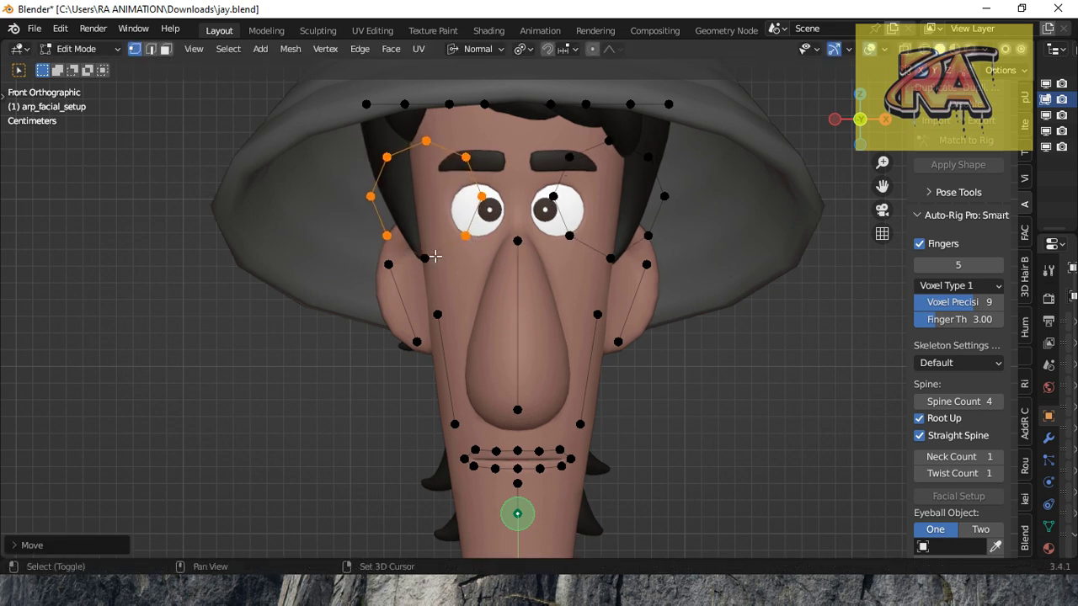
pyautogui.press('g')
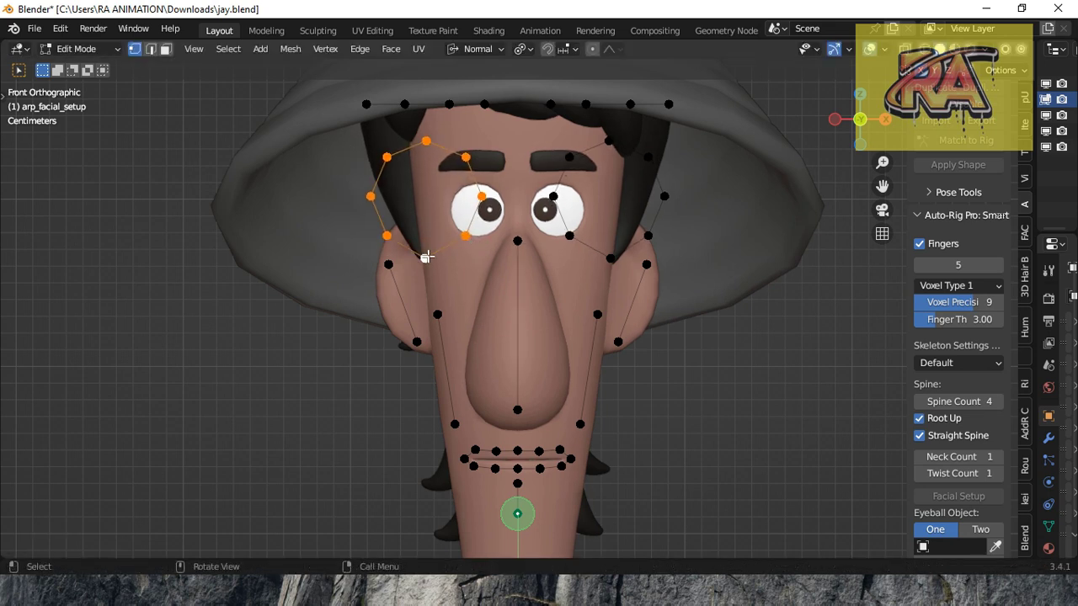
pyautogui.click(455, 257)
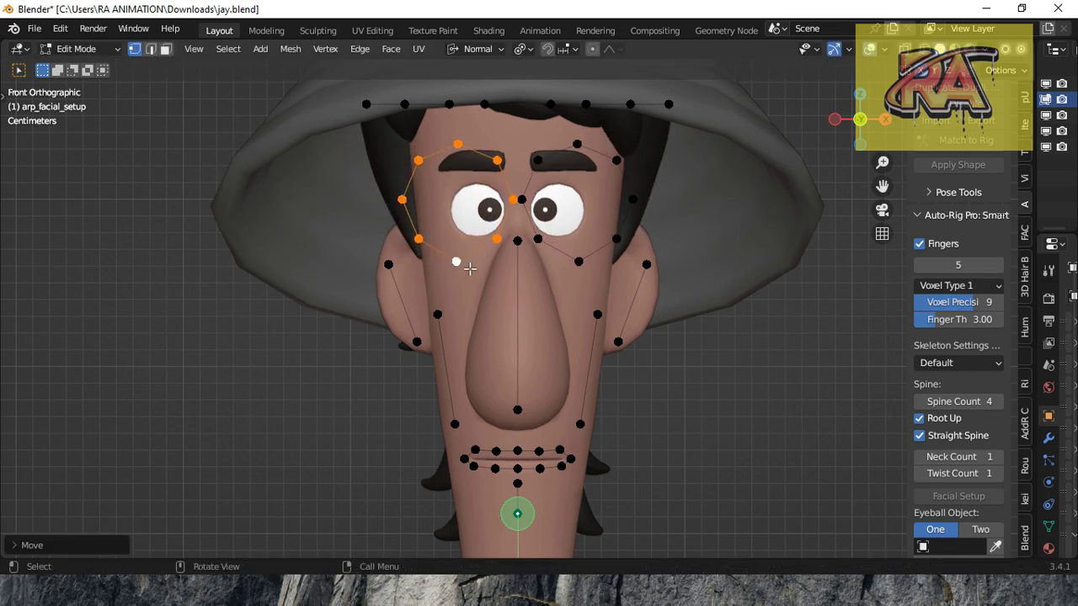
pyautogui.press('s')
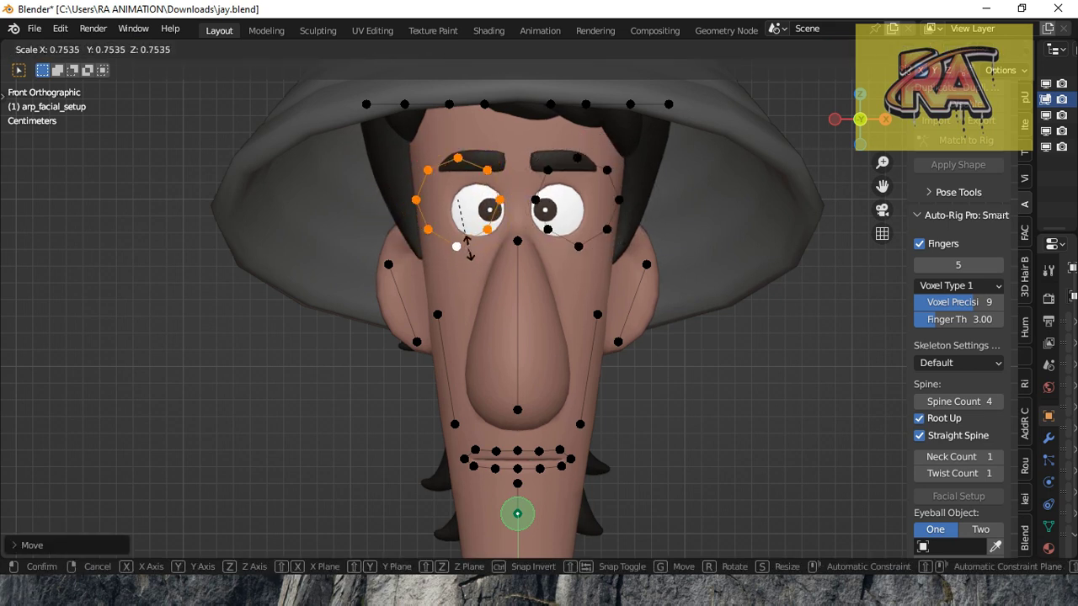
pyautogui.click(468, 233)
pyautogui.press('g')
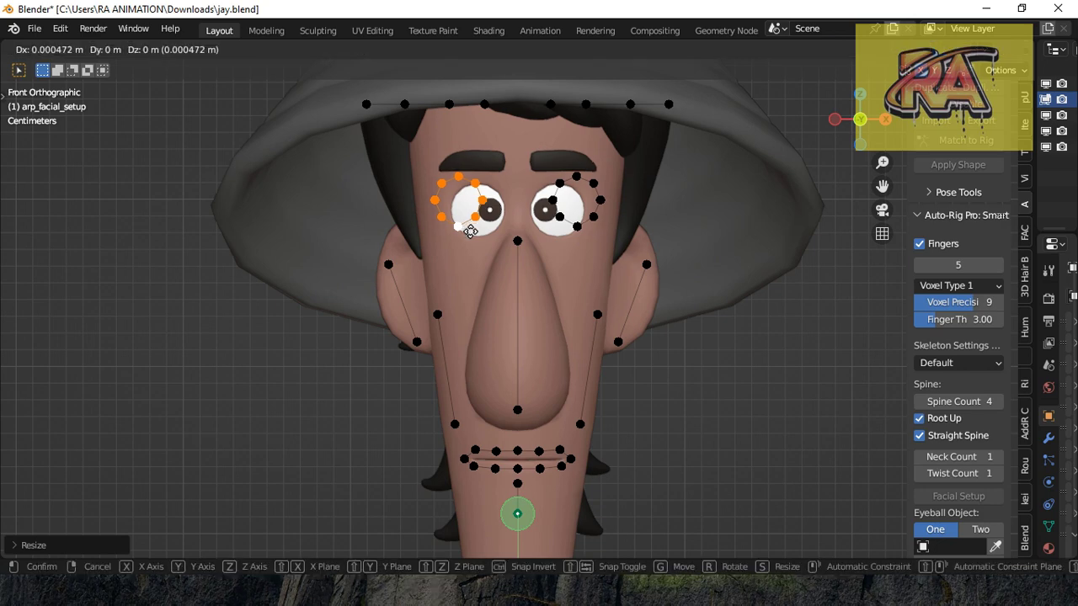
pyautogui.click(483, 241)
# Zoom in on the eyes and fit the bottom, lower-left and outer side eye-loop points to the eyeball rim
pyautogui.scroll(2, 483, 241)
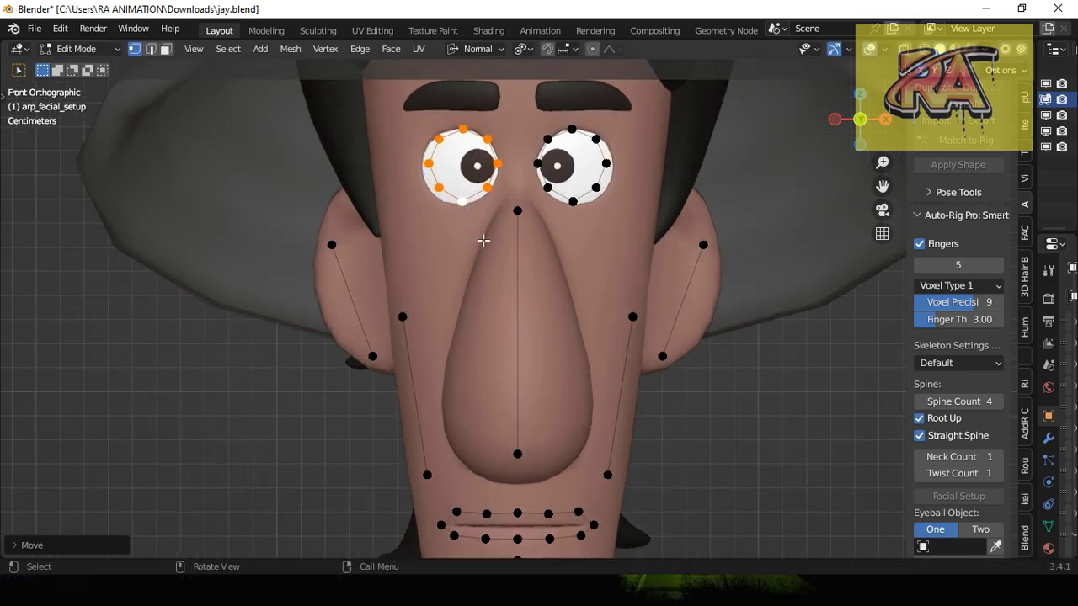
pyautogui.moveTo(881, 186); pyautogui.dragTo(883, 240)
pyautogui.scroll(2, 497, 385)
pyautogui.scroll(1, 498, 385)
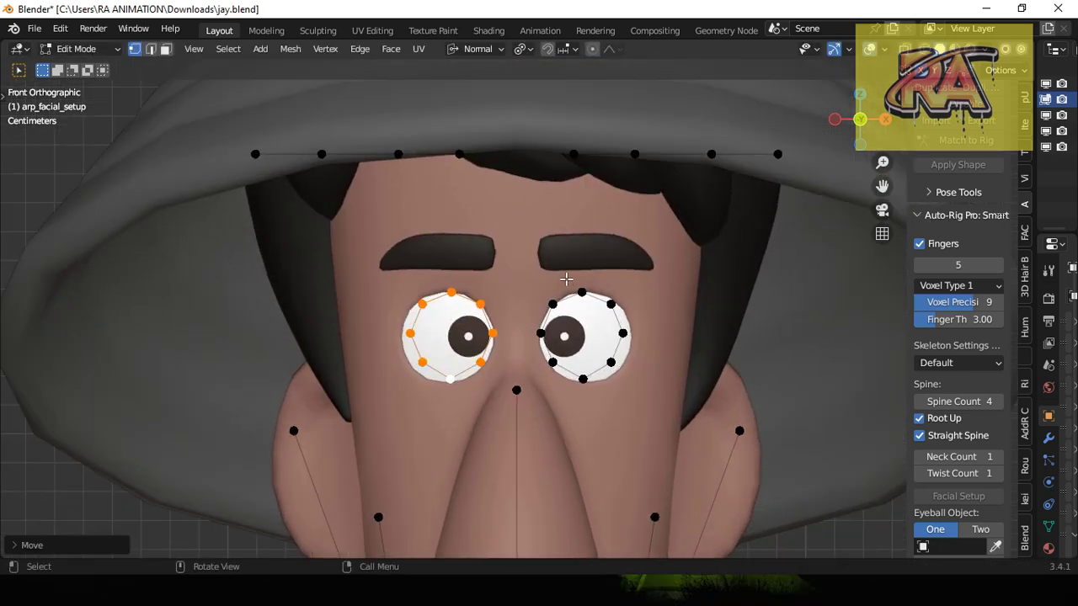
pyautogui.scroll(1, 498, 385)
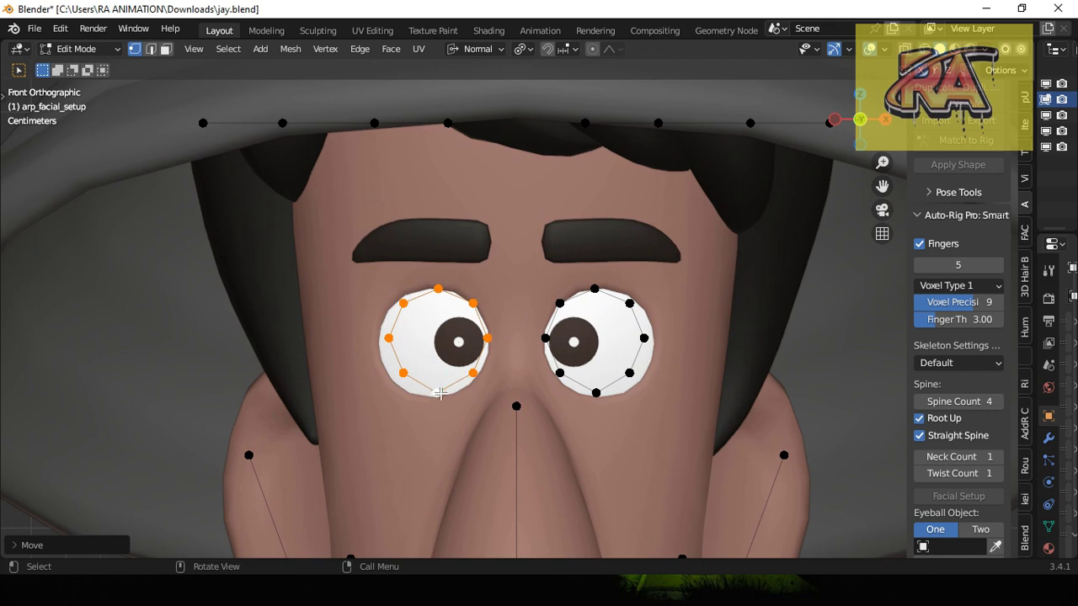
pyautogui.click(439, 393)
pyautogui.press('g')
pyautogui.click(438, 392)
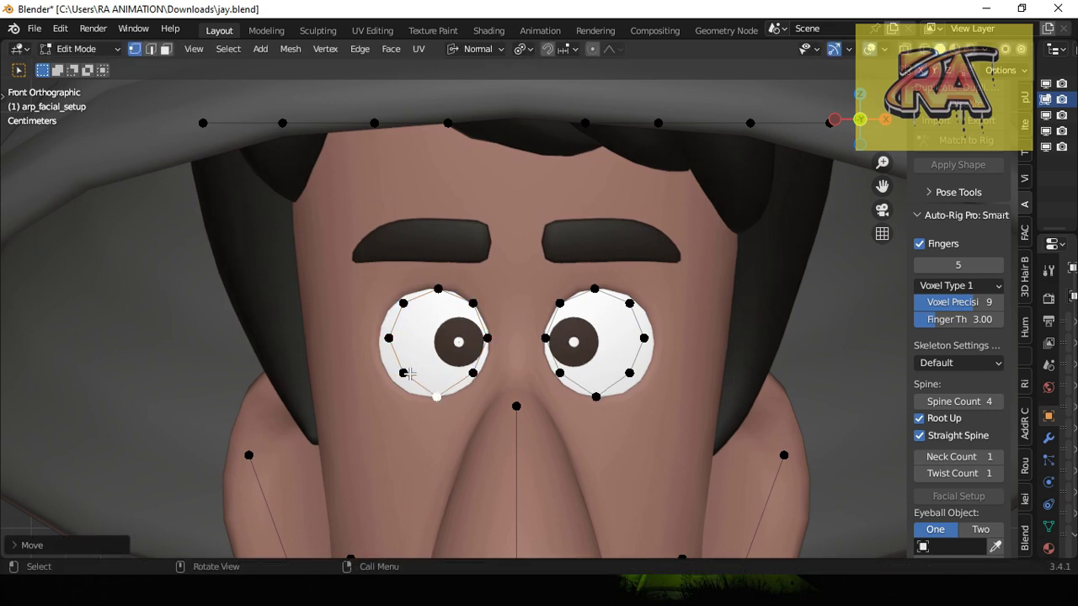
pyautogui.click(404, 373)
pyautogui.press('g')
pyautogui.click(398, 380)
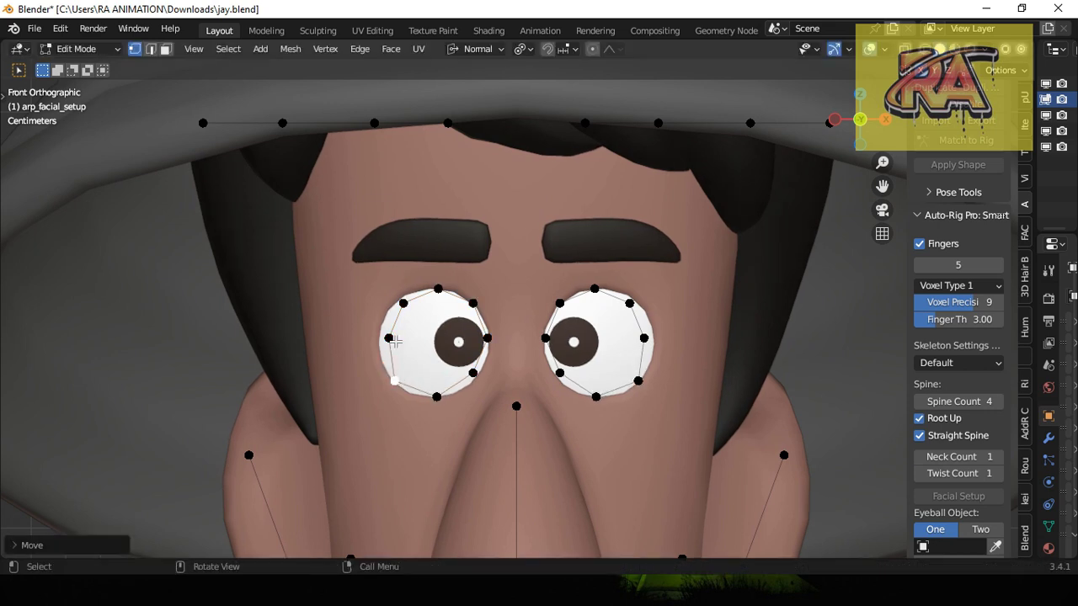
pyautogui.click(390, 340)
pyautogui.press('g')
pyautogui.click(378, 339)
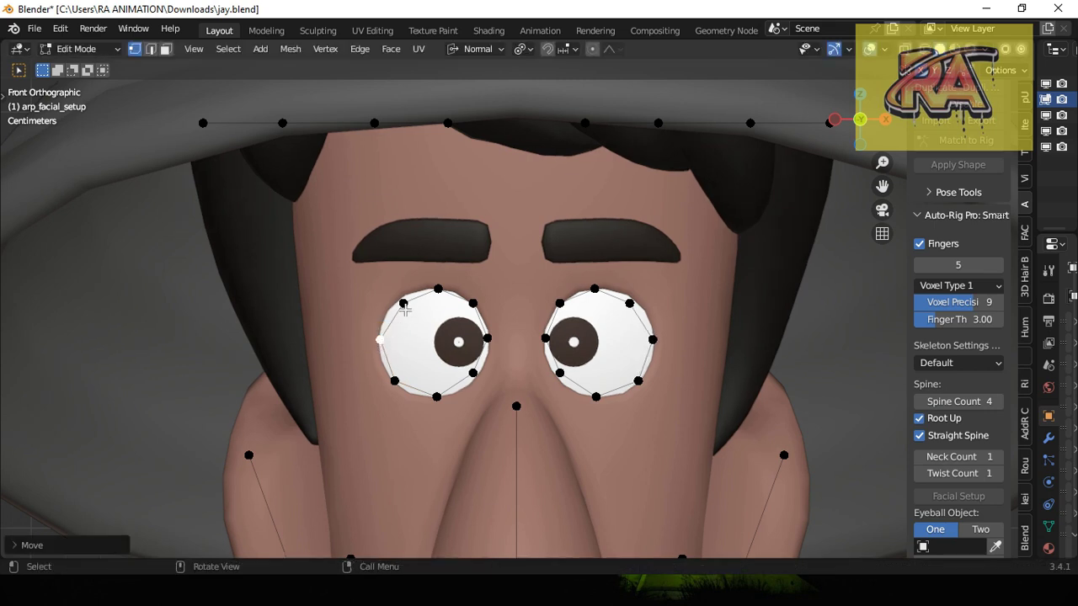
# Fit the upper-left, top, lower-right and inner side eye-loop points onto the eyeball edge
pyautogui.click(404, 304)
pyautogui.press('g')
pyautogui.click(393, 303)
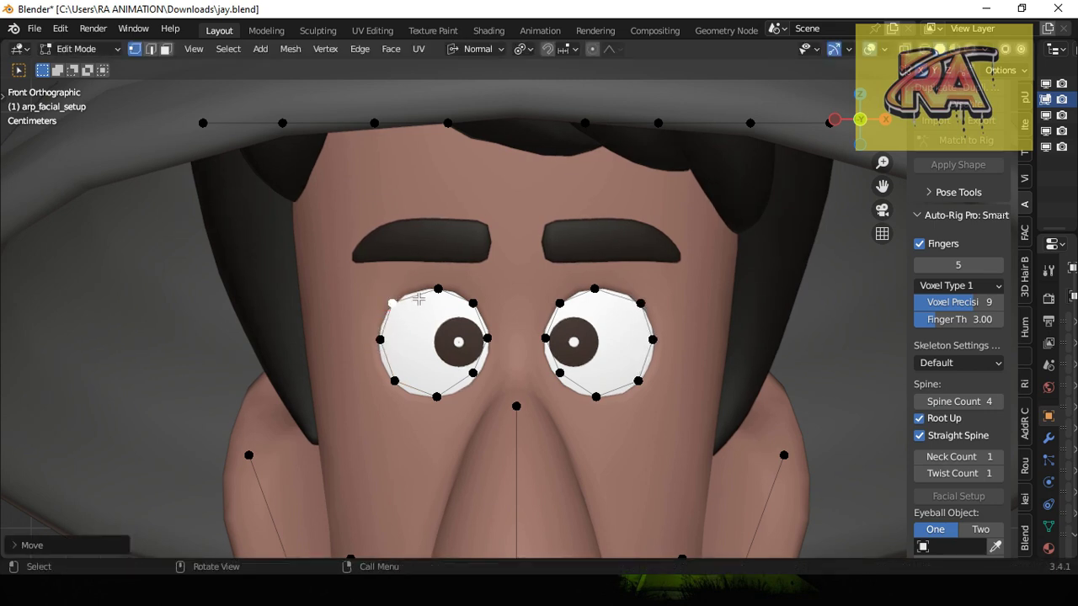
pyautogui.click(436, 287)
pyautogui.press('g')
pyautogui.click(429, 287)
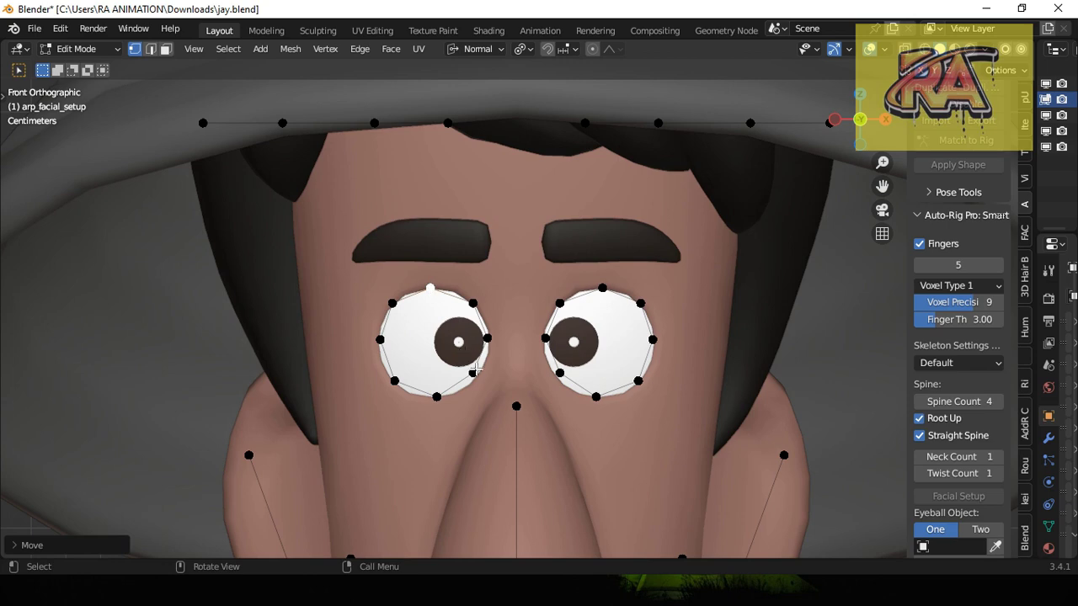
pyautogui.click(474, 372)
pyautogui.press('g')
pyautogui.click(468, 382)
pyautogui.click(488, 339)
pyautogui.press('g')
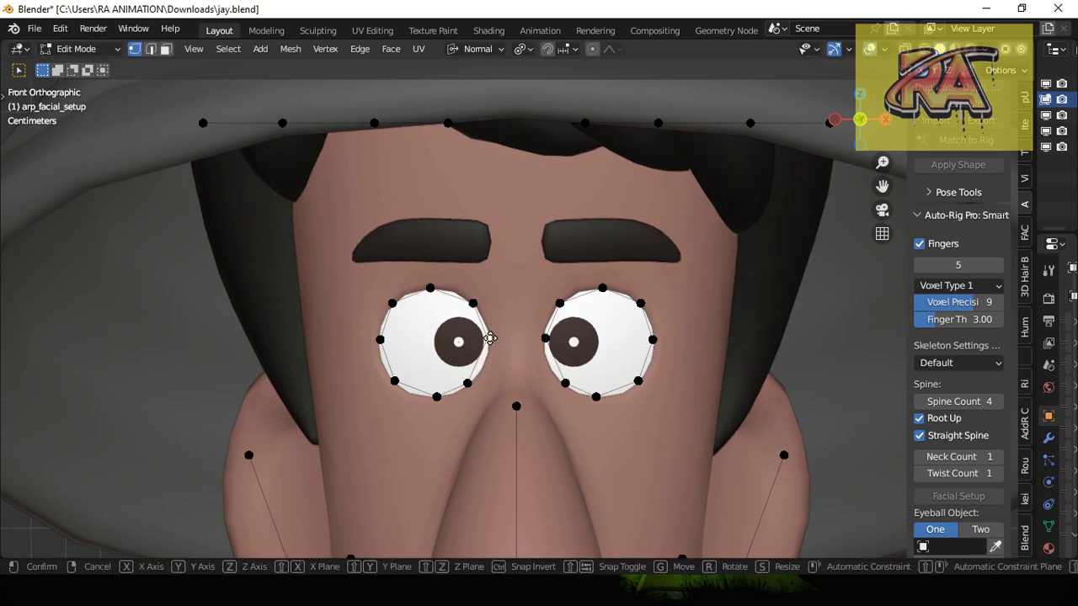
pyautogui.click(494, 347)
# Box-select the left brow guide points and lower them onto the eyebrow
pyautogui.scroll(-2, 531, 267)
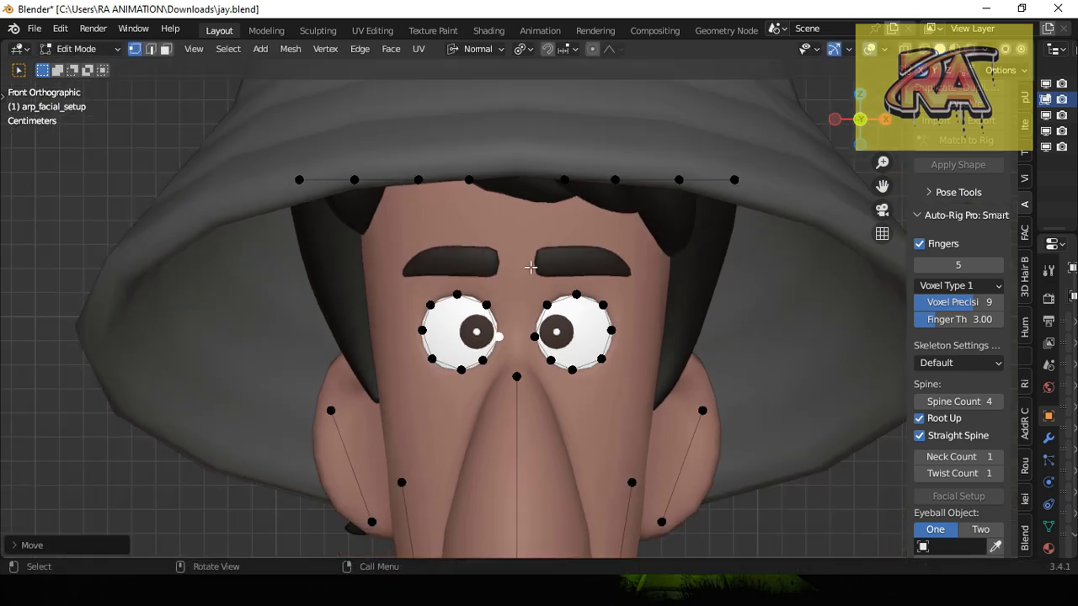
pyautogui.moveTo(283, 148); pyautogui.dragTo(495, 215)
pyautogui.press('g')
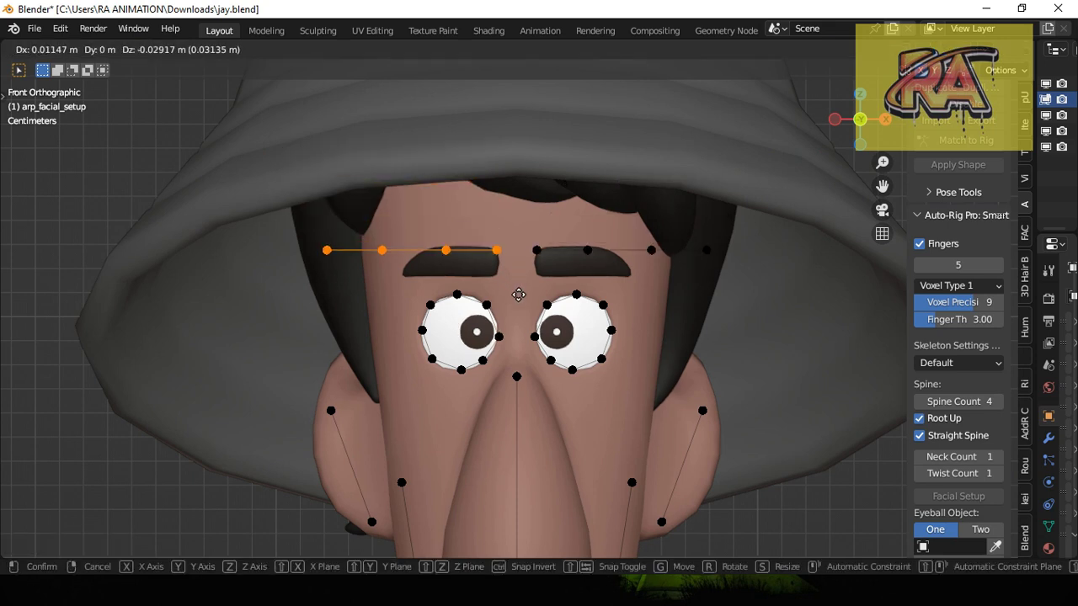
pyautogui.click(512, 291)
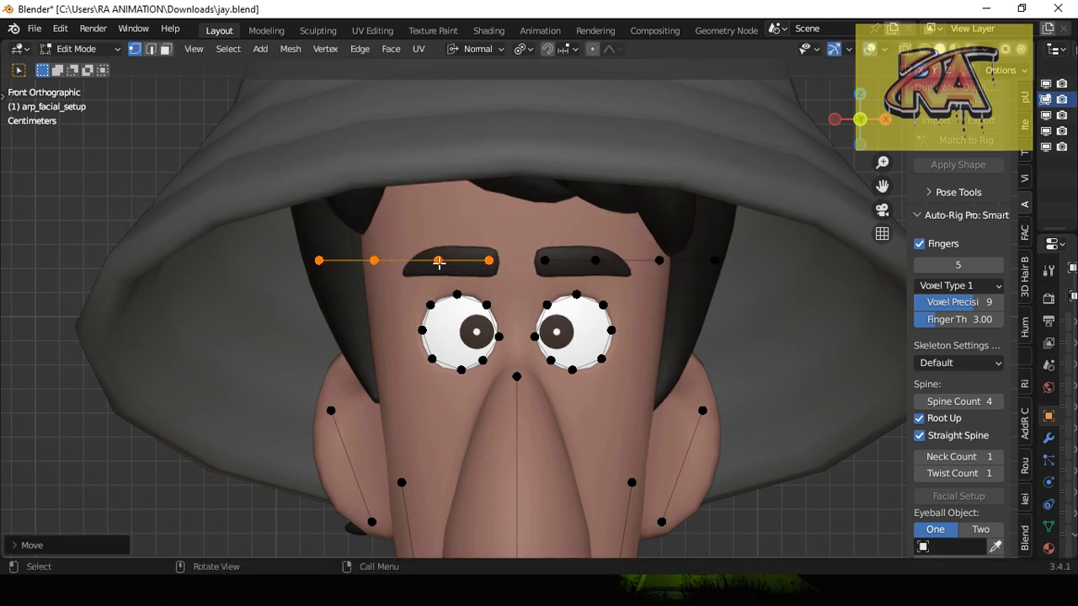
# Pull the individual brow end points inward so they sit at the eyebrow's tips
pyautogui.click(439, 260)
pyautogui.press('g')
pyautogui.click(390, 260)
pyautogui.press('g')
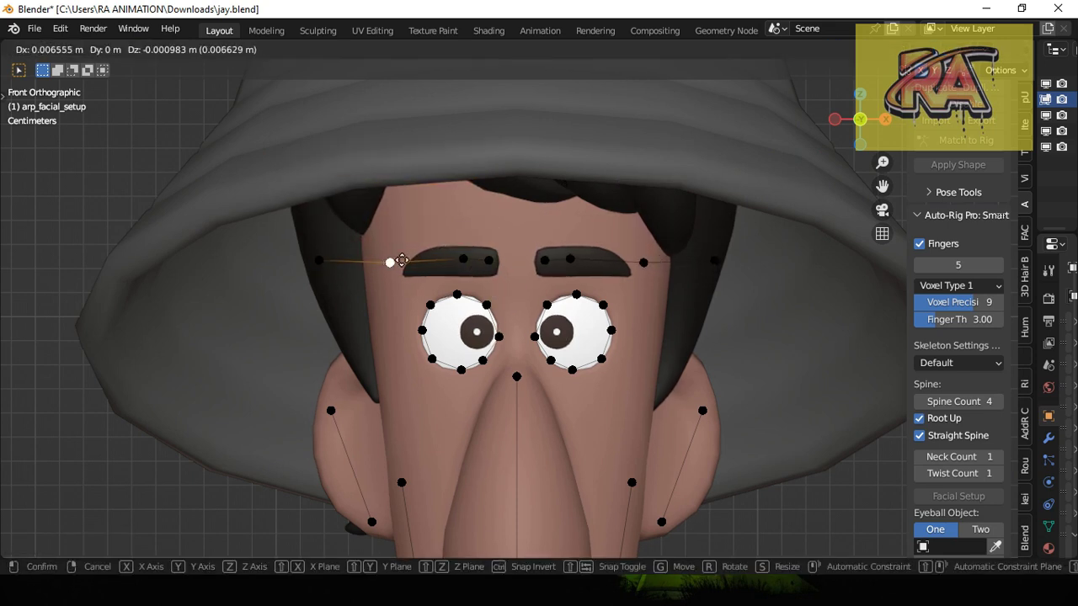
pyautogui.rightClick(428, 249)
pyautogui.click(320, 261)
pyautogui.press('g')
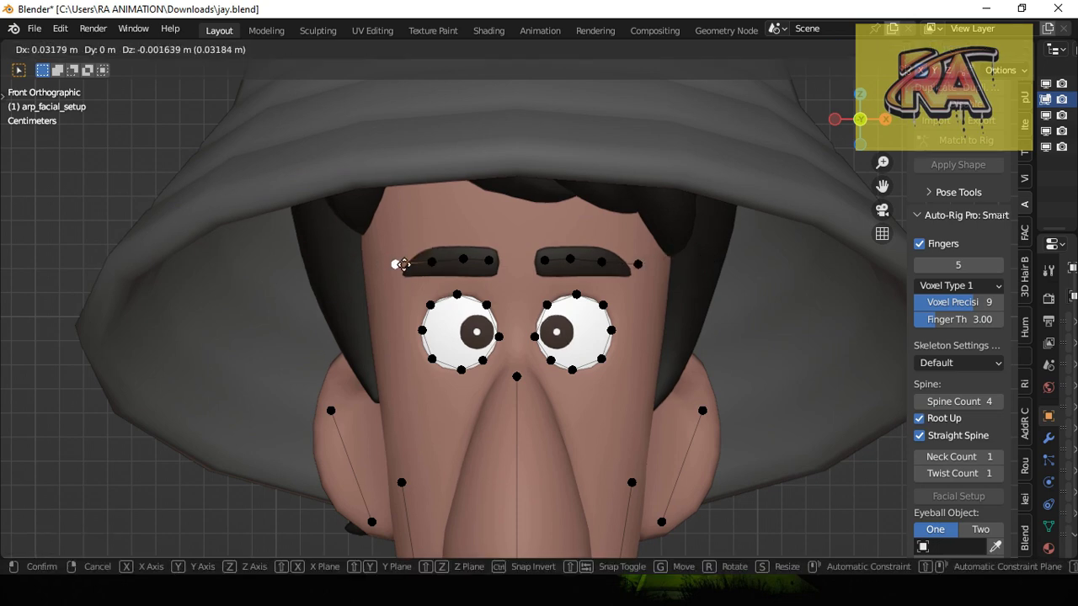
pyautogui.click(408, 266)
pyautogui.scroll(-2, 613, 306)
# Set Eyeball Object to Two, with GEO-jay_eye.L as left and GEO-jay_eye.R as right eyeball
pyautogui.scroll(-1, 630, 322)
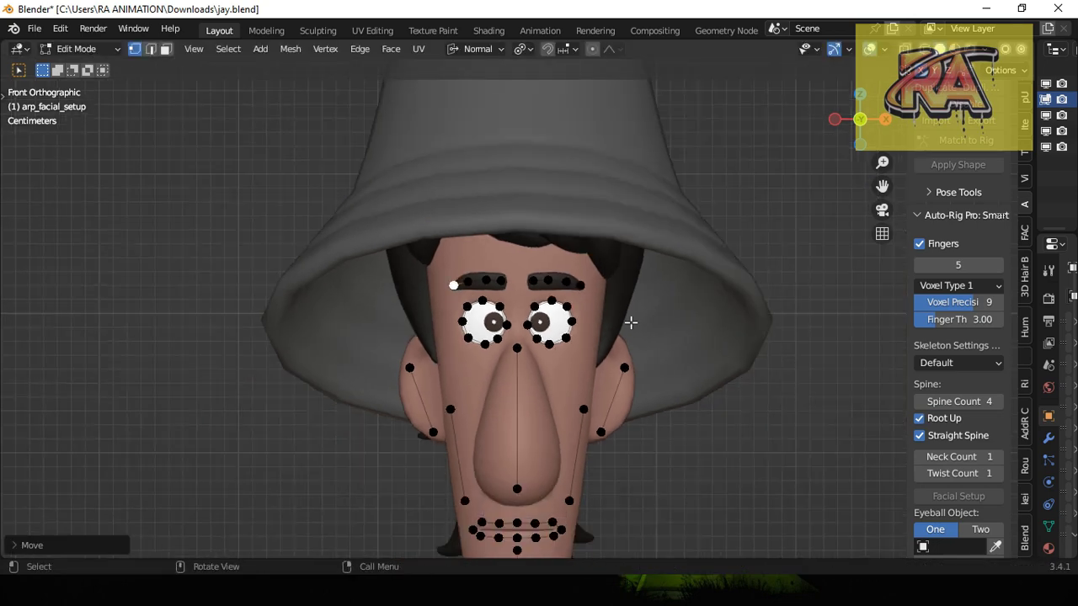
pyautogui.scroll(-3, 943, 469)
pyautogui.click(980, 434)
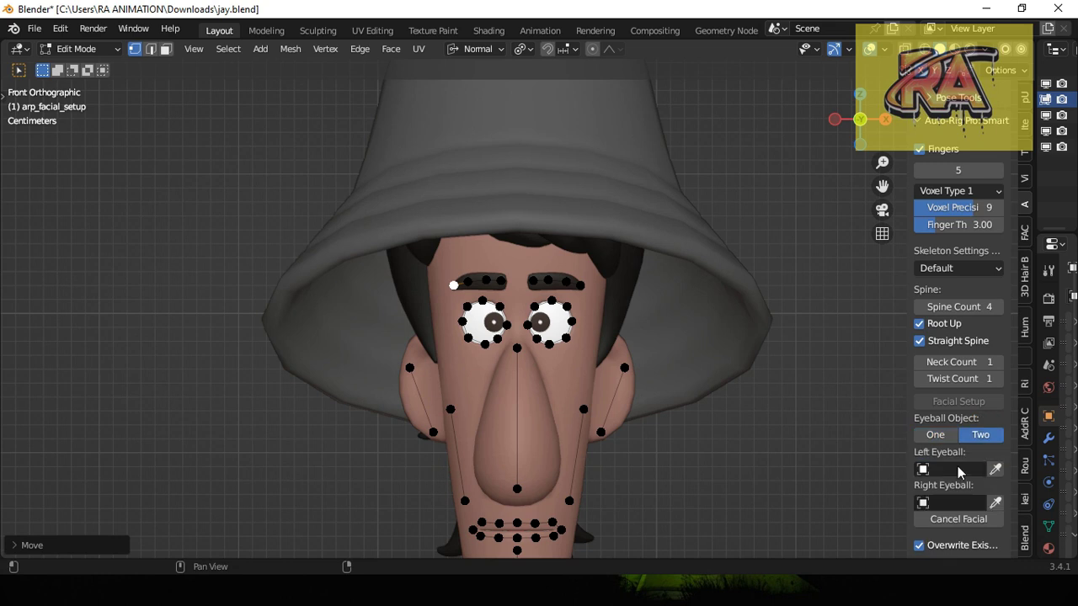
pyautogui.click(958, 469)
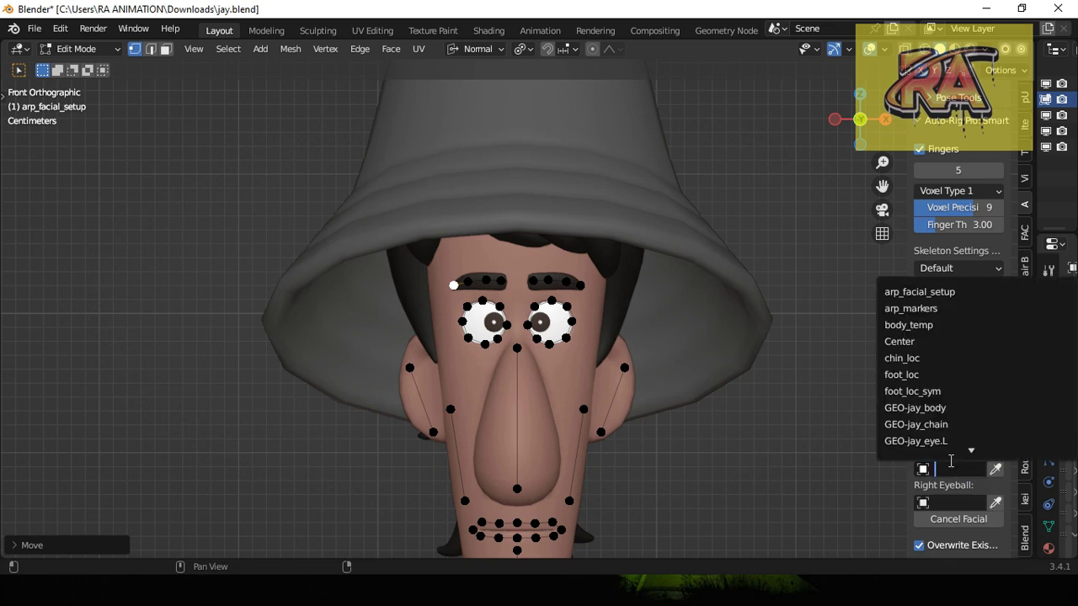
pyautogui.click(955, 441)
pyautogui.click(959, 503)
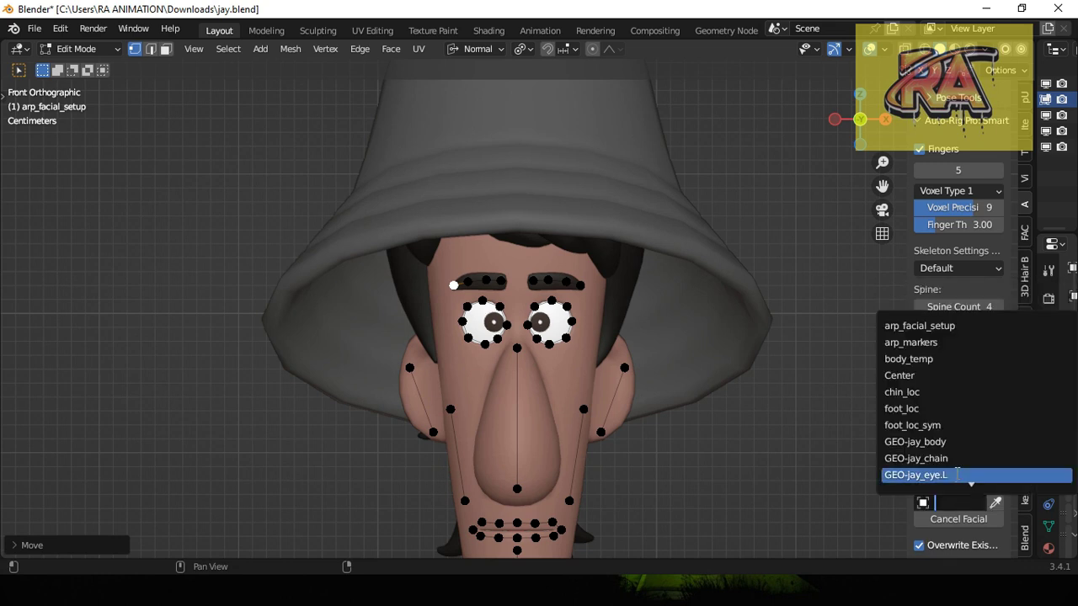
pyautogui.scroll(-1, 956, 475)
pyautogui.click(955, 472)
pyautogui.scroll(-3, 962, 509)
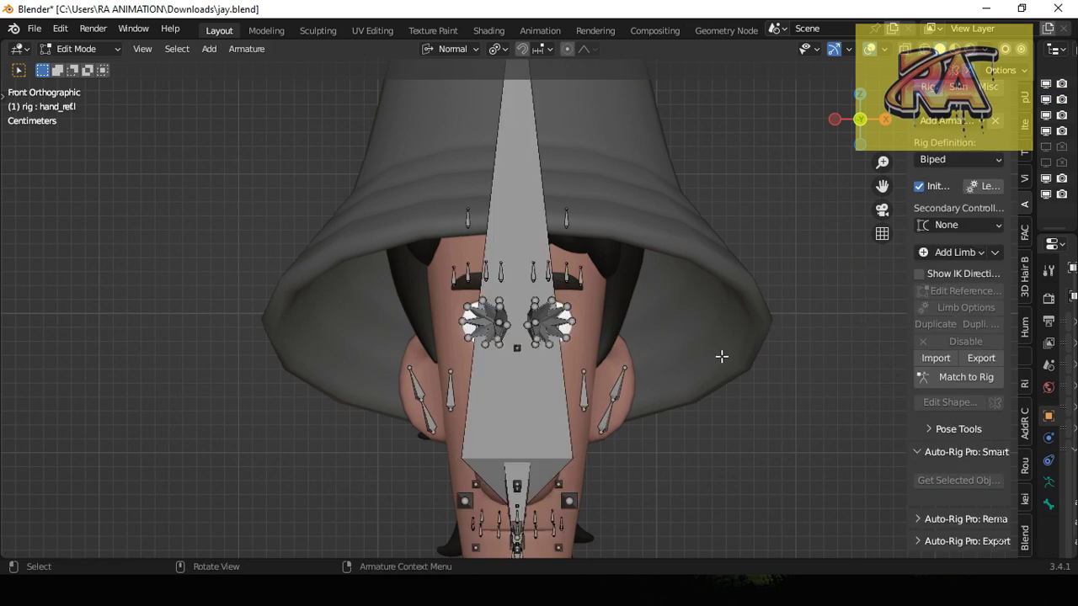
# From the Right side view, move the leg_ref.l ankle joint down onto the shoe
pyautogui.scroll(-2, 769, 331)
pyautogui.scroll(-2, 772, 332)
pyautogui.scroll(-1, 772, 332)
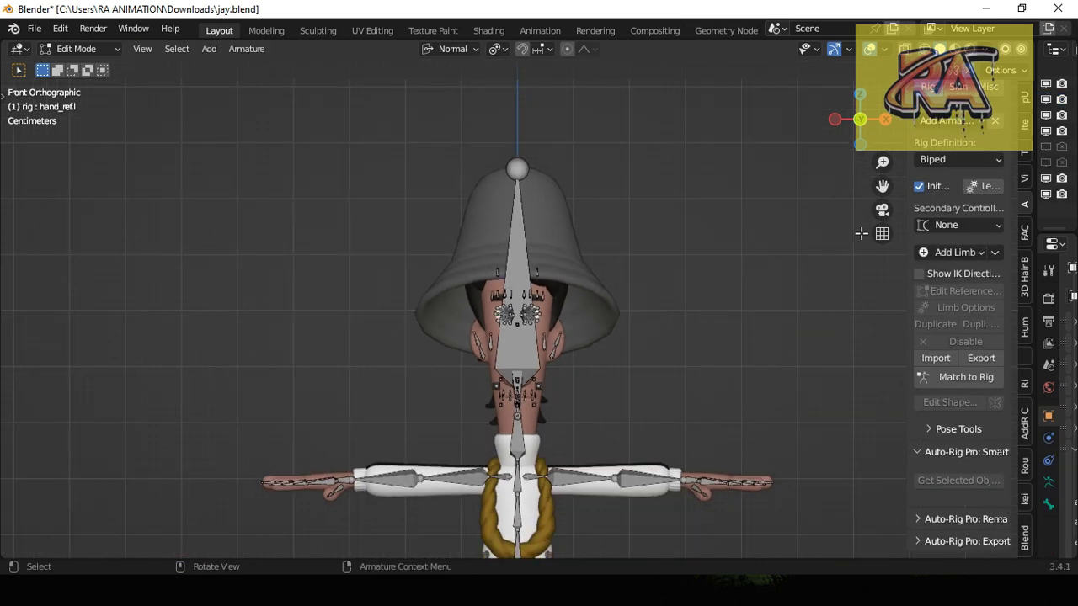
pyautogui.moveTo(844, 113)
pyautogui.mouseDown()
pyautogui.moveTo(850, 151)
pyautogui.moveTo(794, 180)
pyautogui.moveTo(834, 236)
pyautogui.moveTo(867, 223)
pyautogui.moveTo(732, 147)
pyautogui.moveTo(744, 96)
pyautogui.moveTo(870, 109)
pyautogui.moveTo(867, 118)
pyautogui.mouseUp()
pyautogui.press('KP_1')
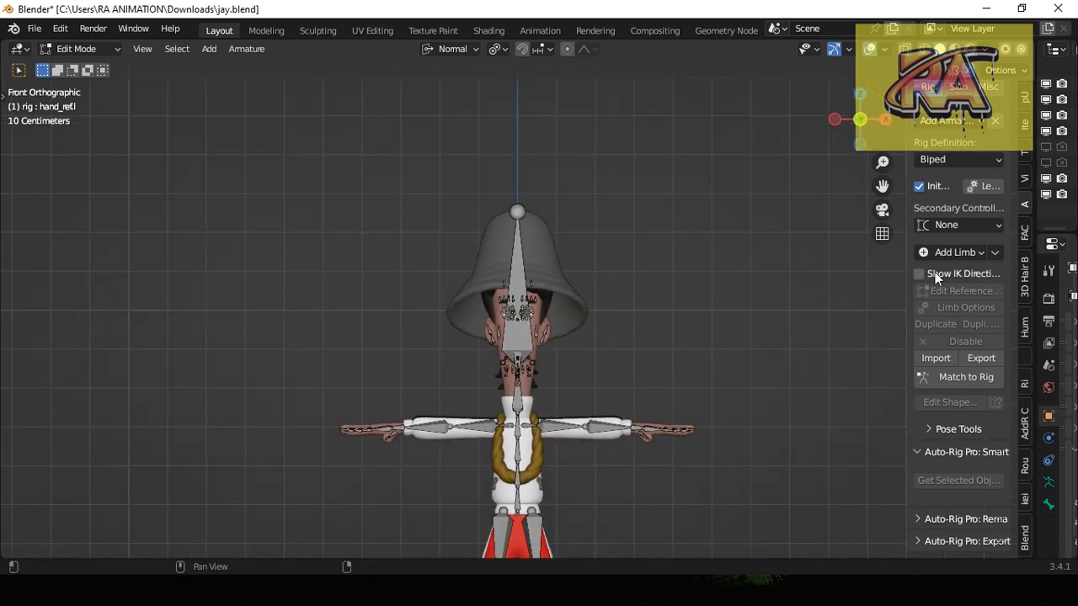
pyautogui.click(882, 187)
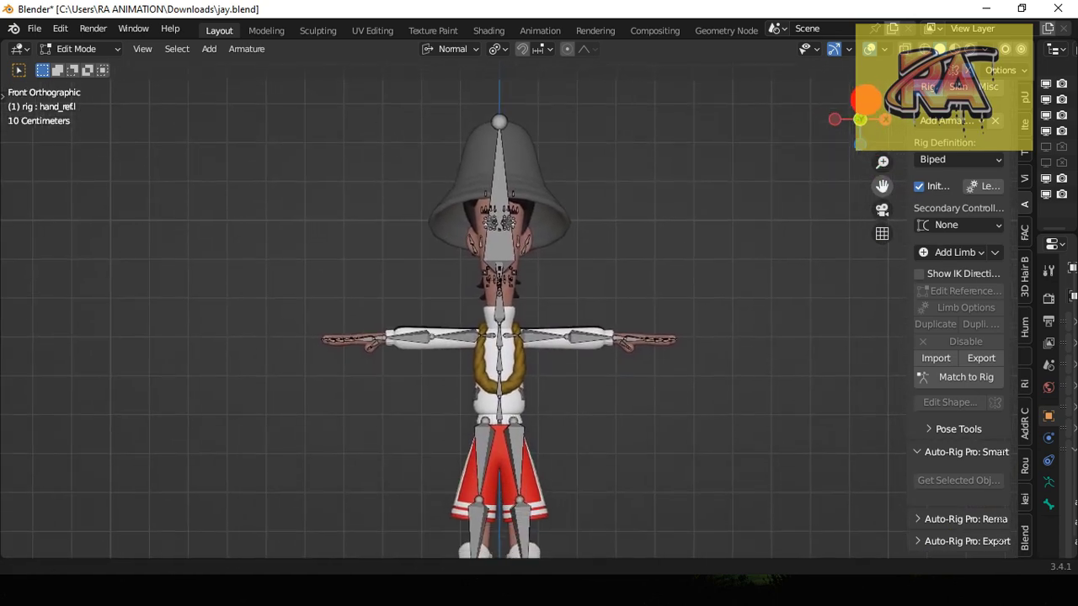
pyautogui.moveTo(882, 189); pyautogui.dragTo(861, 471)
pyautogui.press('KP_3')
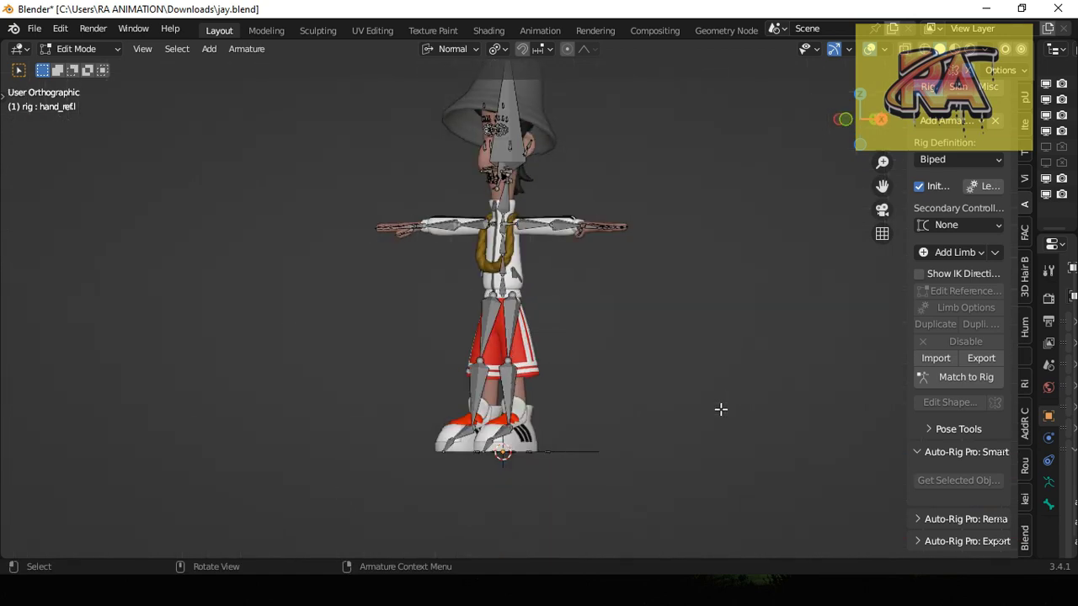
pyautogui.click(497, 453)
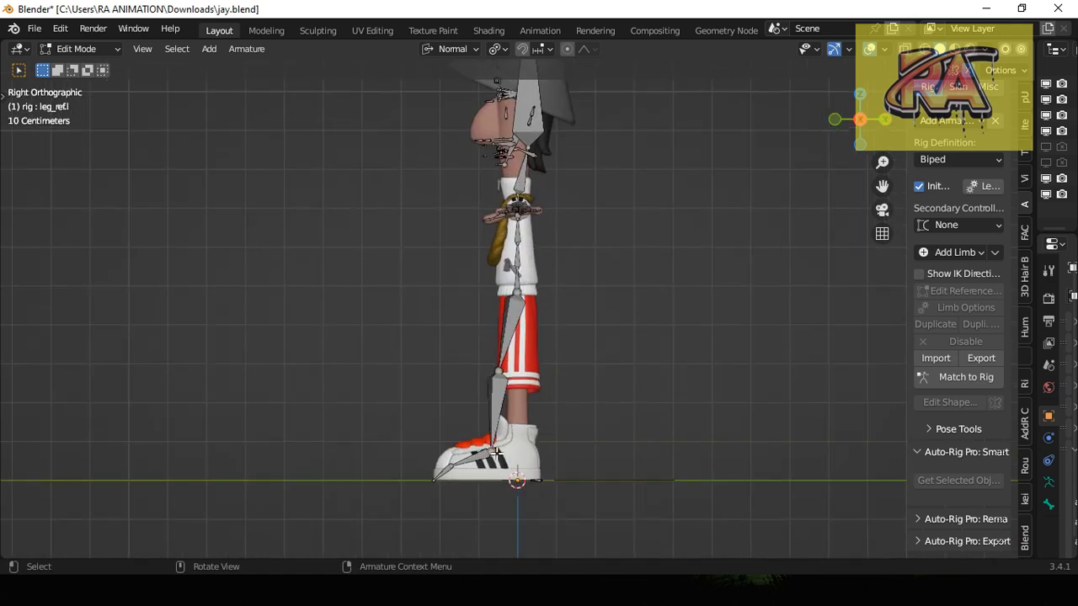
pyautogui.moveTo(497, 452); pyautogui.dragTo(524, 459)
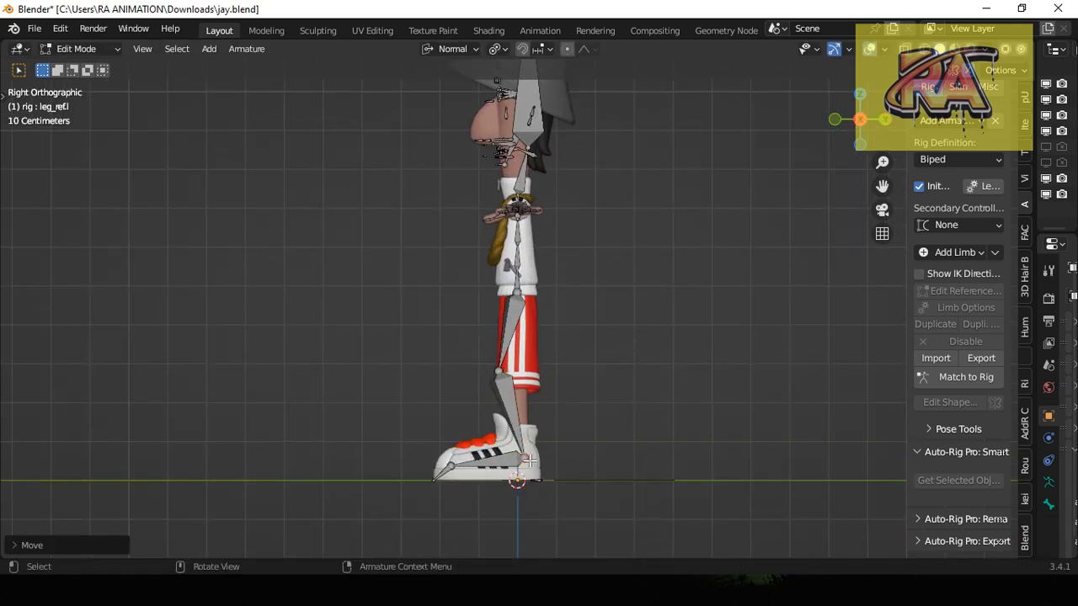
# Straighten thigh_ref.l at the knee, align foot_ref.l's toe with the shoe, then view from the front
pyautogui.moveTo(497, 368); pyautogui.dragTo(516, 374)
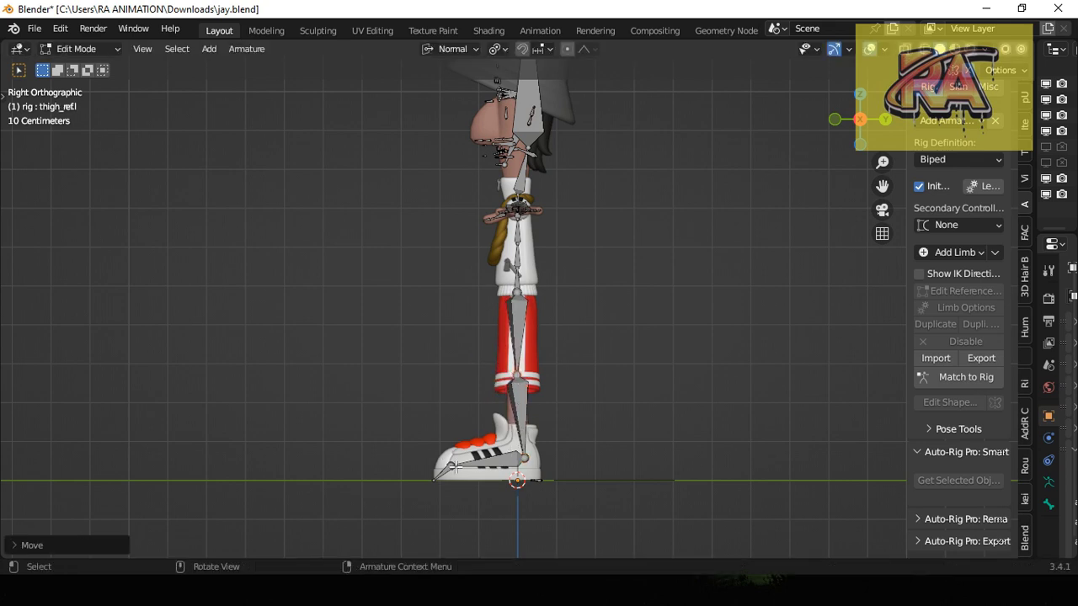
pyautogui.moveTo(453, 465); pyautogui.dragTo(455, 463)
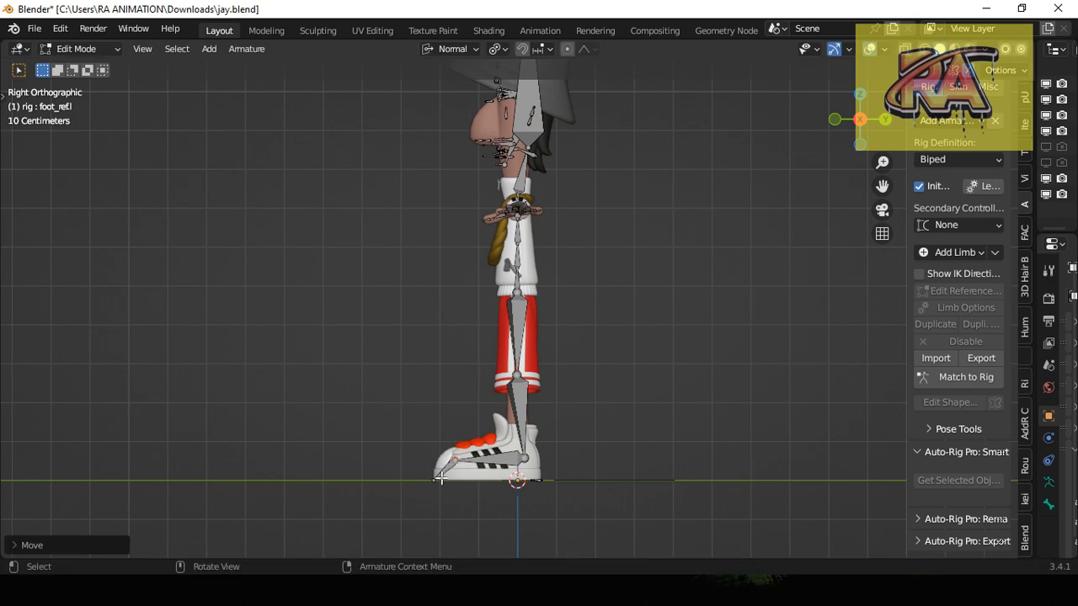
pyautogui.press('KP_1')
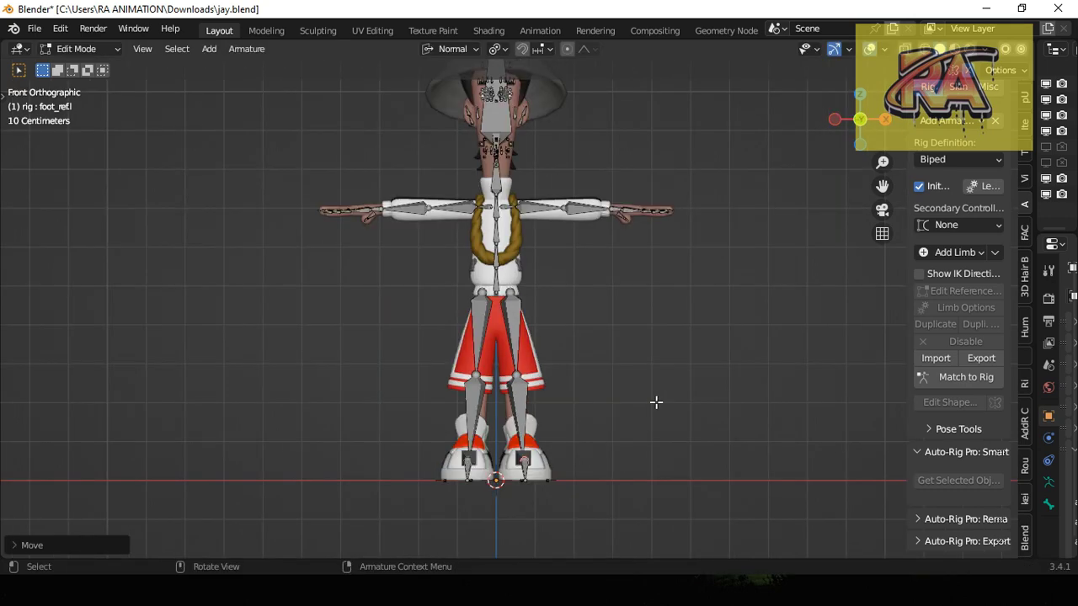
pyautogui.press('KP_7')
pyautogui.press('KP_1')
# Run Match to Rig to build the control rig, then orbit to inspect the controllers
pyautogui.click(962, 383)
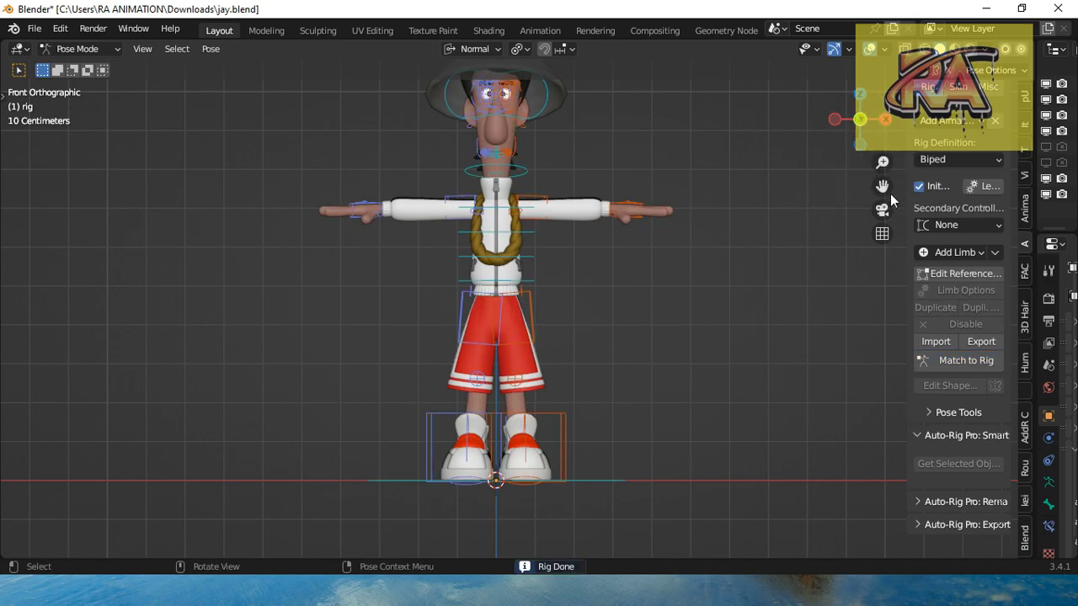
pyautogui.moveTo(882, 185); pyautogui.dragTo(867, 234)
pyautogui.moveTo(856, 118)
pyautogui.mouseDown()
pyautogui.moveTo(924, 126)
pyautogui.moveTo(824, 173)
pyautogui.mouseUp()
pyautogui.moveTo(799, 231); pyautogui.dragTo(784, 226, button='middle')
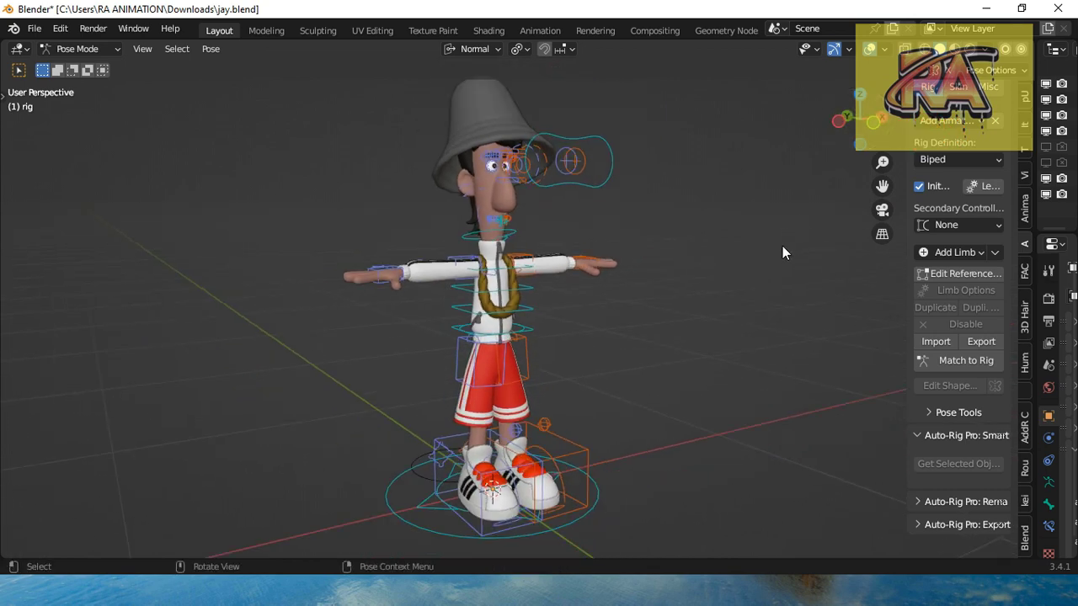
# Show the Auto-Rig Pro Skin settings and switch to Object Mode
pyautogui.click(958, 86)
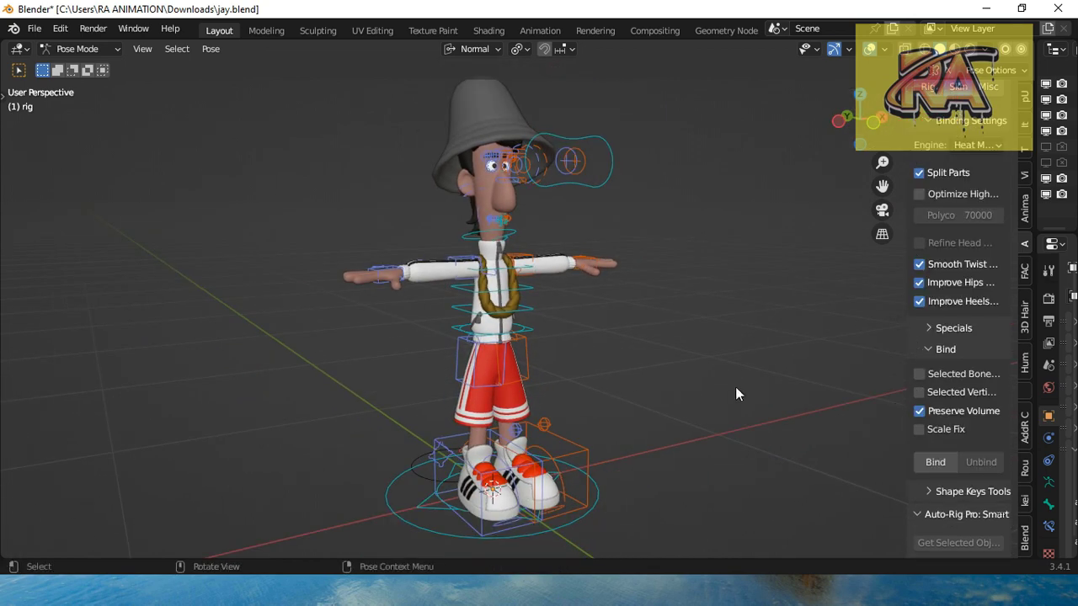
pyautogui.click(83, 51)
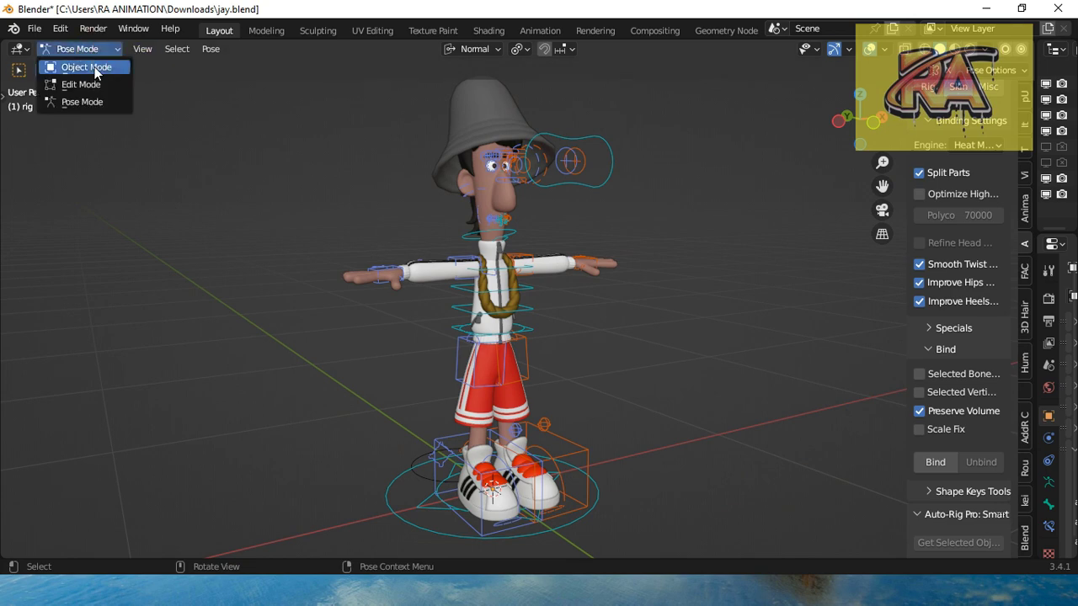
pyautogui.click(97, 72)
# Enable X-Ray and box-select all the character meshes together with the rig
pyautogui.scroll(-1, 418, 216)
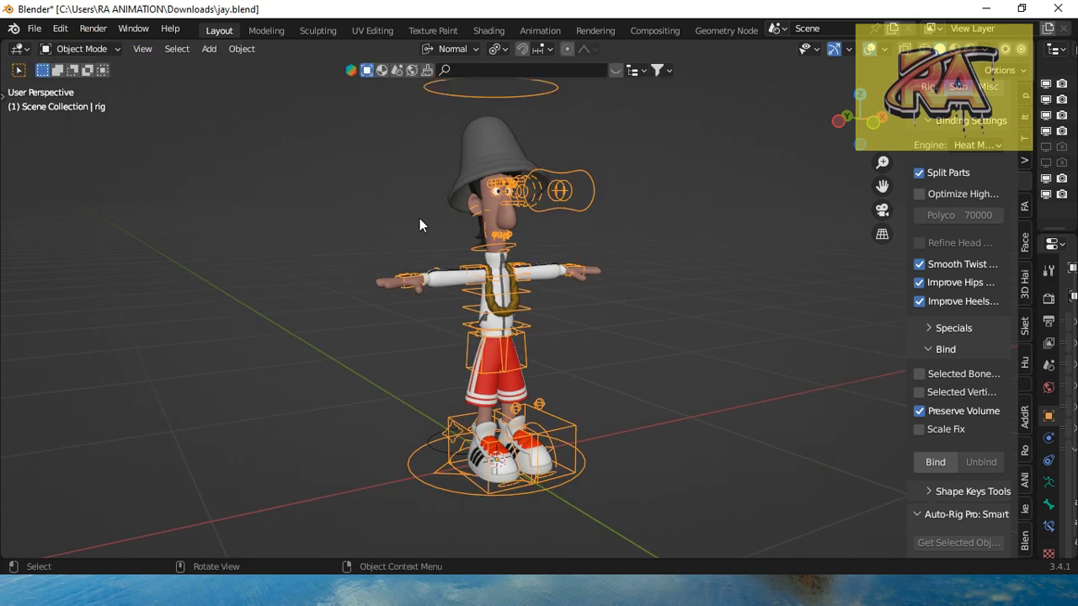
pyautogui.scroll(-2, 425, 219)
pyautogui.click(924, 48)
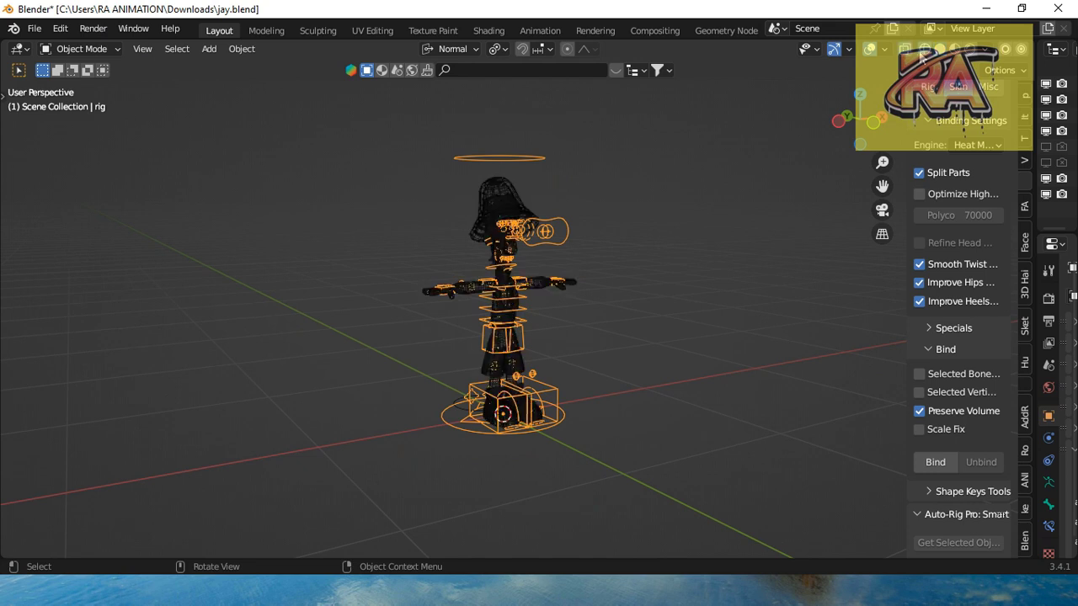
pyautogui.moveTo(393, 113); pyautogui.dragTo(608, 462)
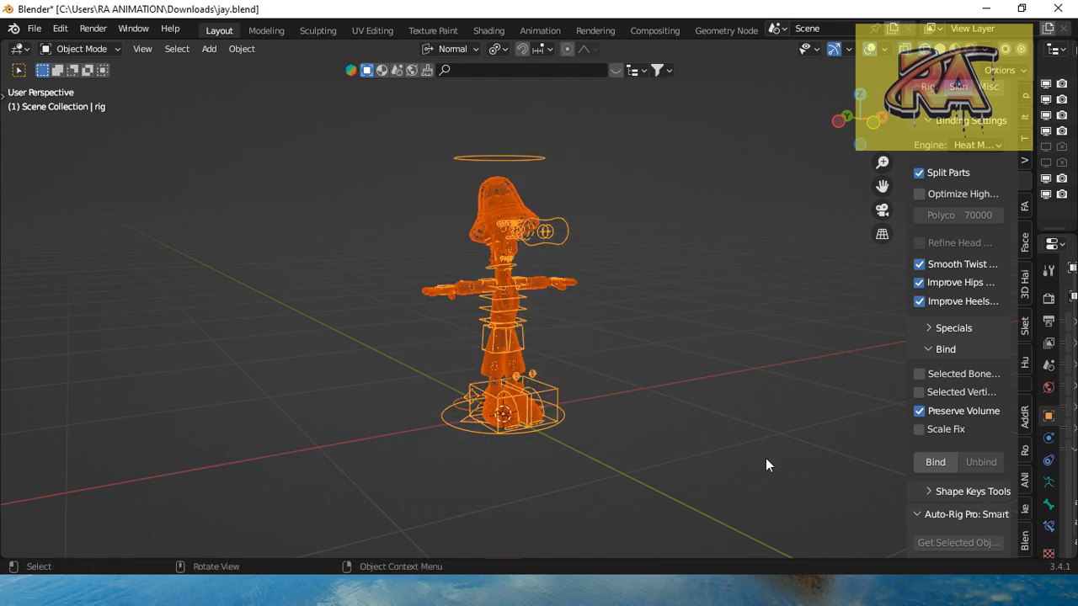
# Bind the selected character meshes to the Auto-Rig Pro control rig
pyautogui.click(933, 463)
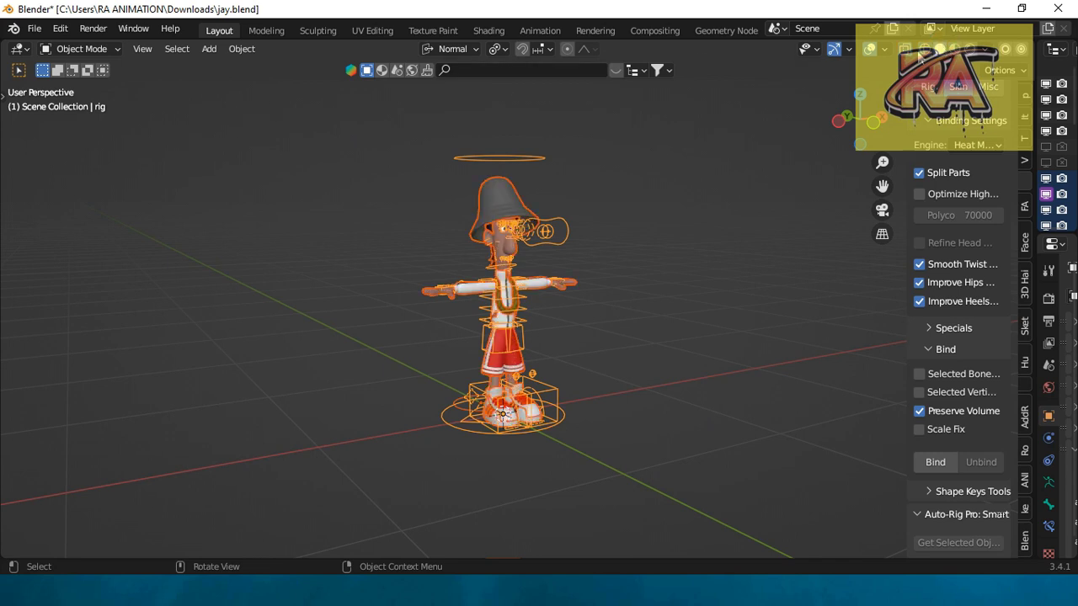
# Deselect everything and switch the character rig into Pose Mode
pyautogui.click(332, 192)
pyautogui.scroll(1, 516, 240)
pyautogui.scroll(2, 566, 223)
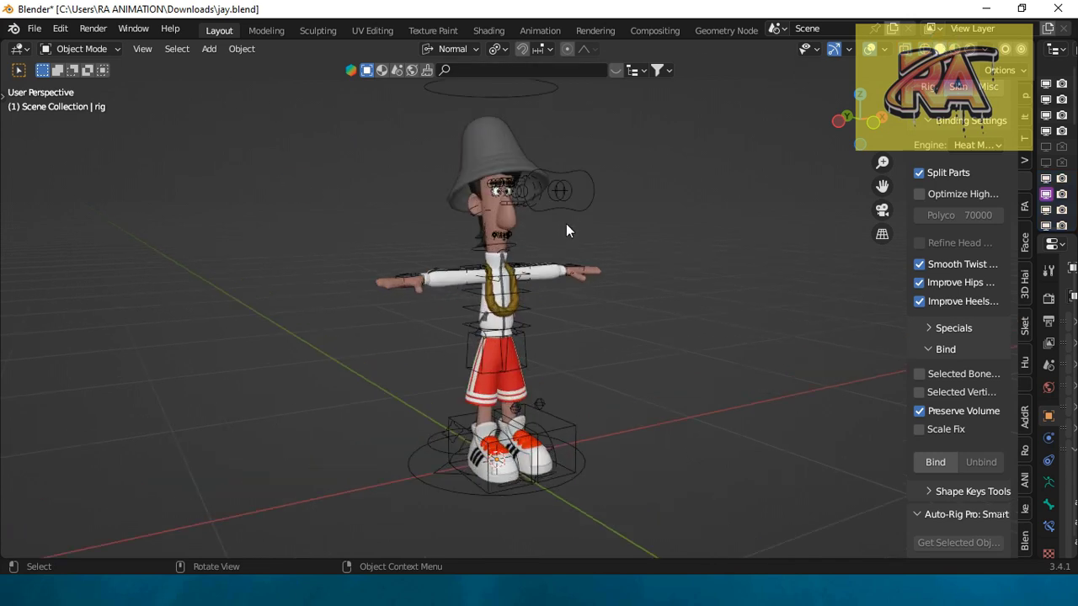
pyautogui.click(80, 48)
pyautogui.click(93, 101)
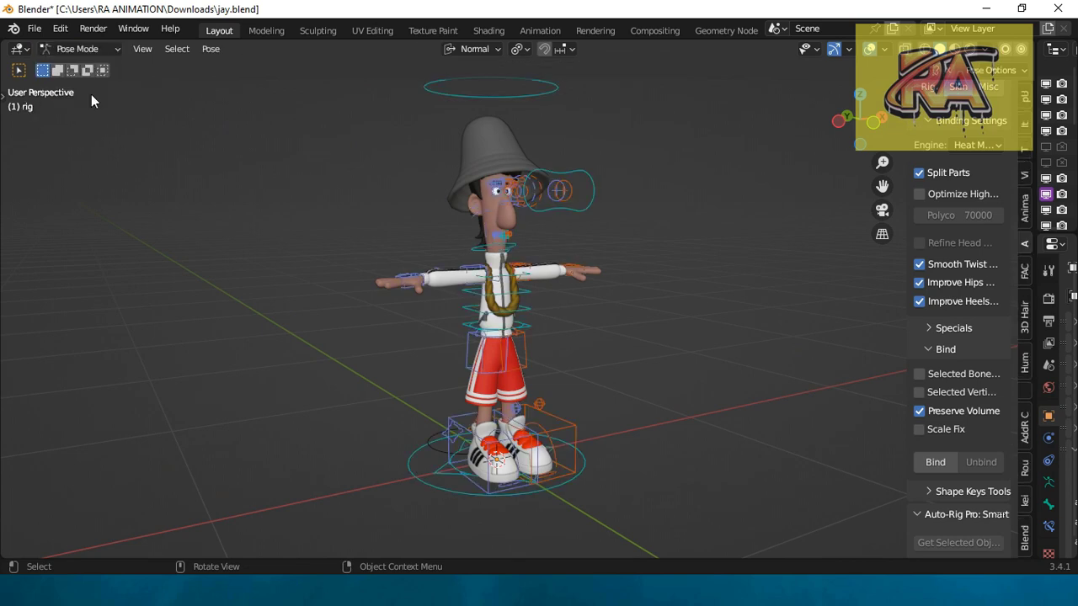
# Select the main eye target c_eye_target.x and move it to a new position in front view
pyautogui.click(558, 202)
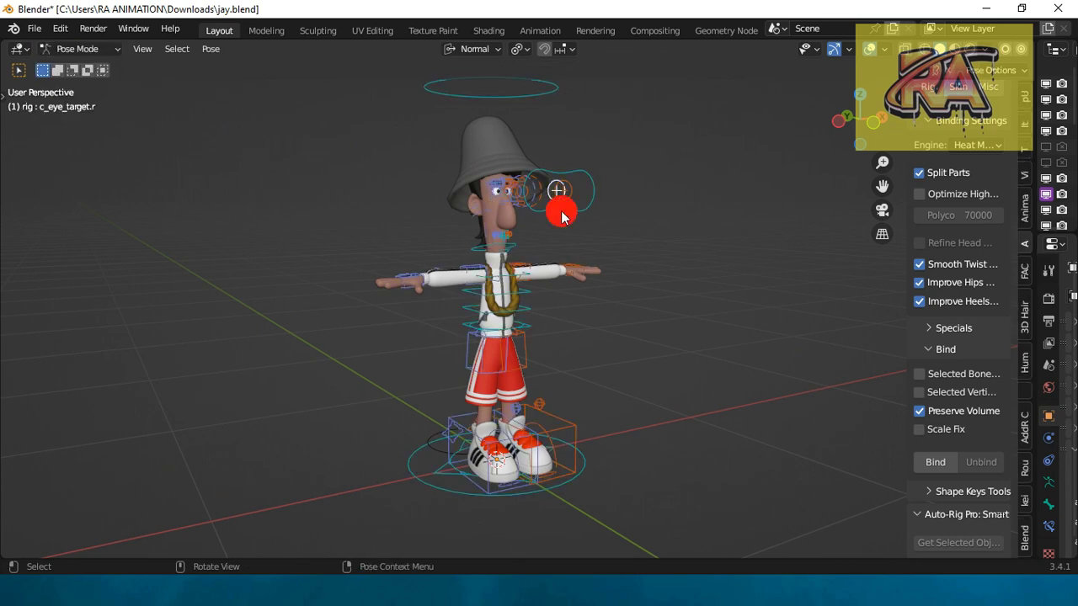
pyautogui.scroll(3, 583, 241)
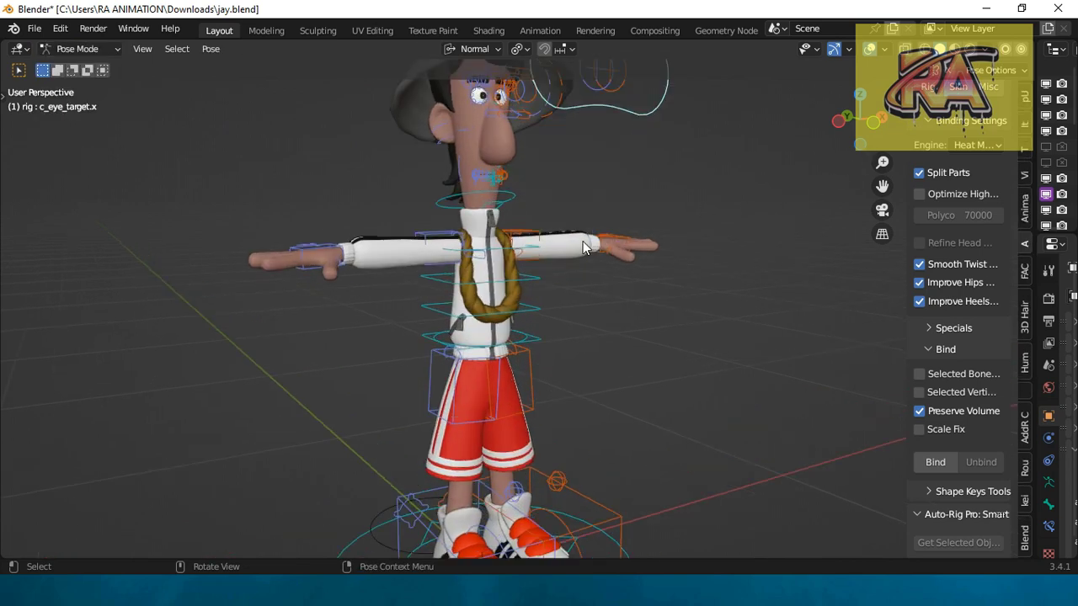
pyautogui.moveTo(882, 185); pyautogui.dragTo(825, 275)
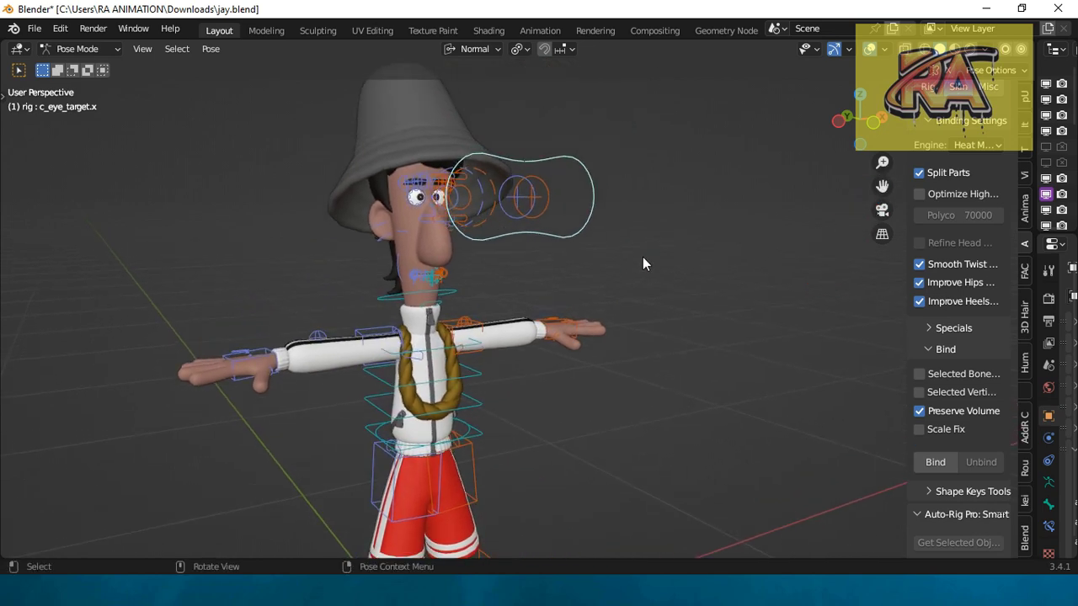
pyautogui.press('KP_1')
pyautogui.scroll(2, 508, 235)
pyautogui.scroll(2, 557, 226)
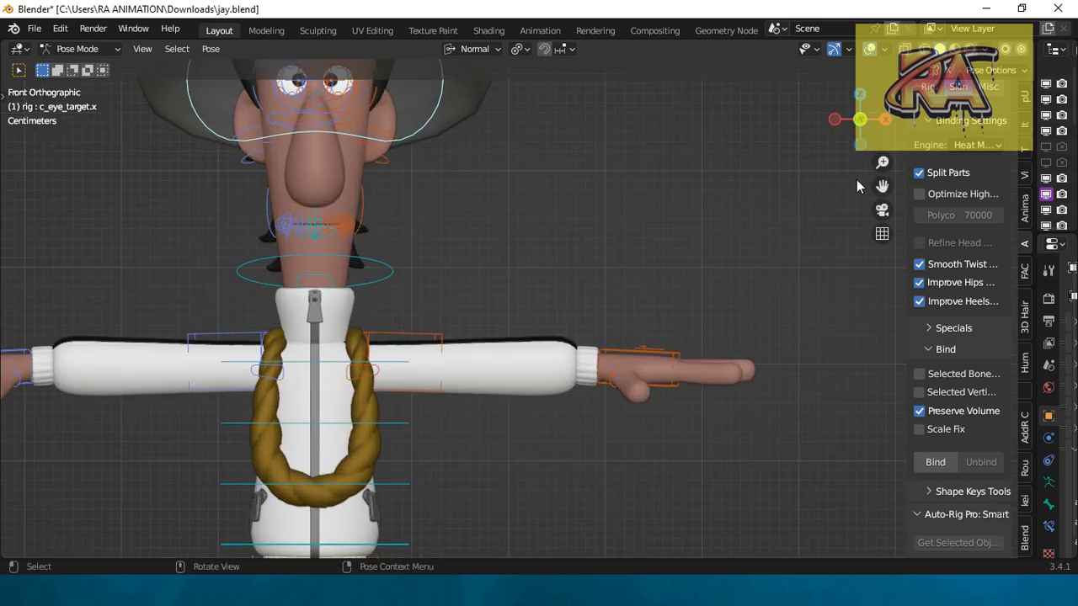
pyautogui.moveTo(882, 185); pyautogui.dragTo(721, 283)
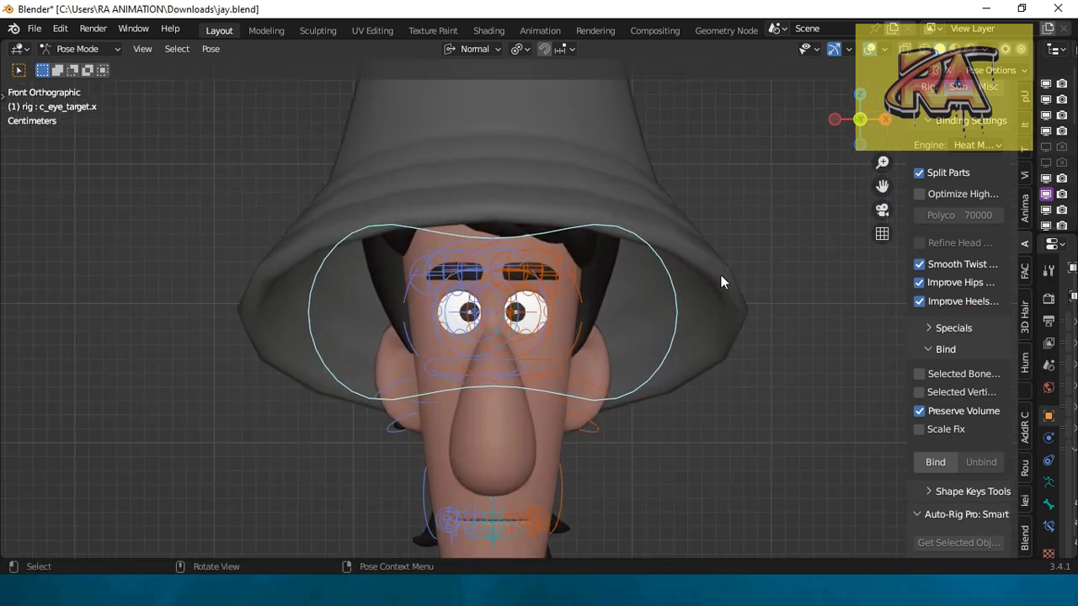
pyautogui.scroll(2, 721, 282)
pyautogui.press('g')
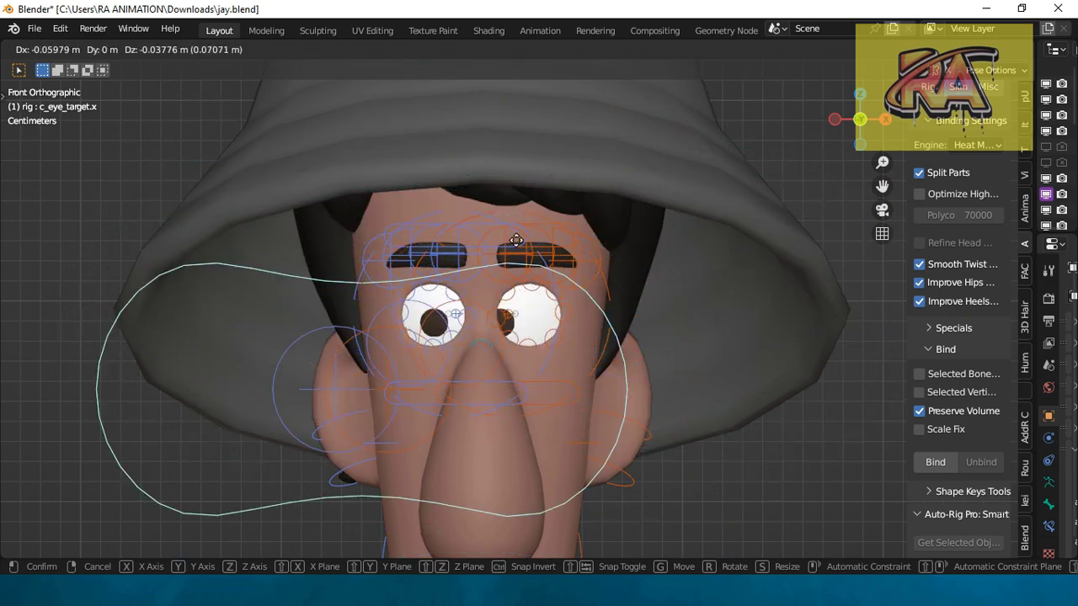
pyautogui.click(650, 307)
# Move the c_eye_target.l and c_eye_target.r controls so the pupils turn slightly inward
pyautogui.click(564, 358)
pyautogui.press('g')
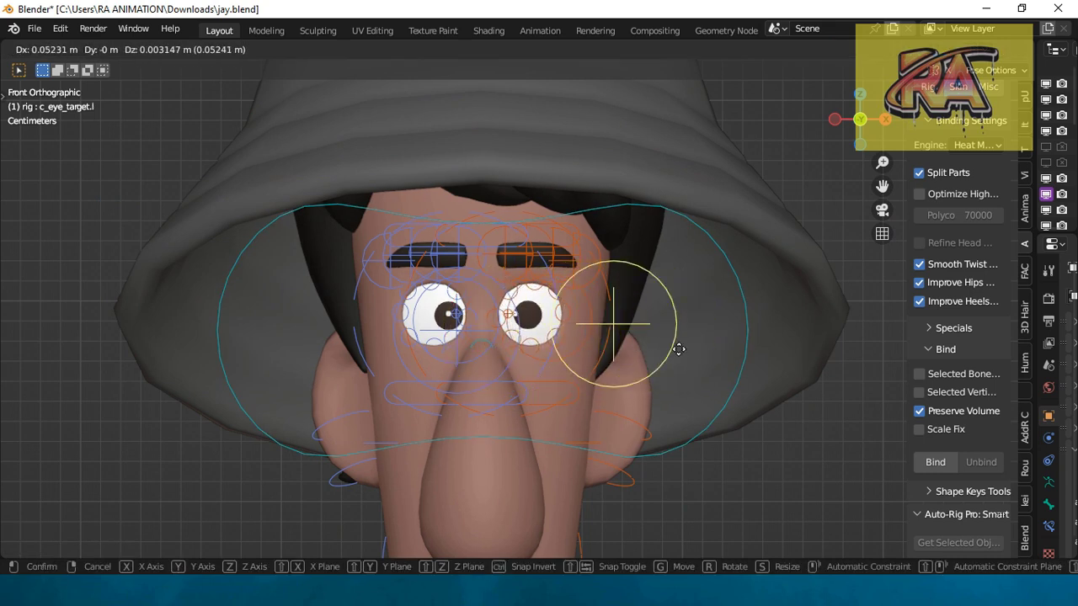
pyautogui.click(679, 349)
pyautogui.click(506, 368)
pyautogui.press('g')
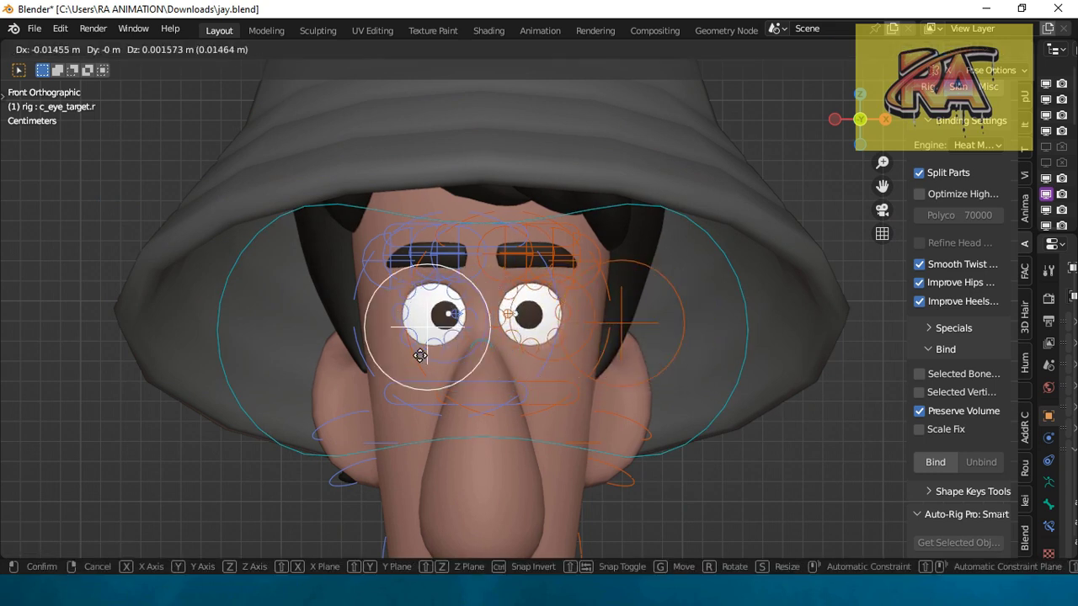
pyautogui.click(442, 346)
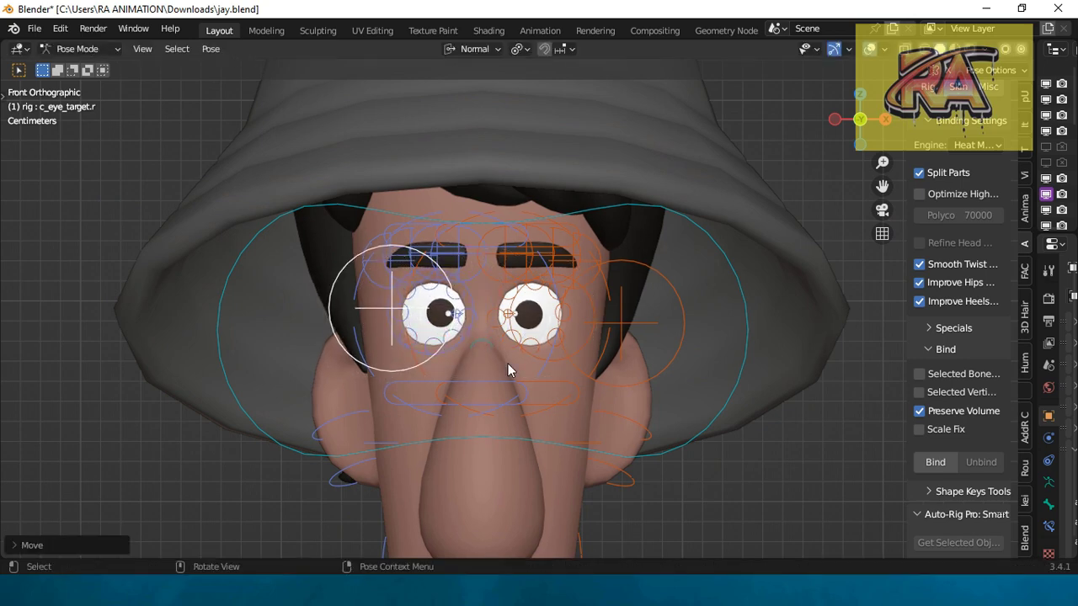
pyautogui.scroll(-1, 507, 364)
pyautogui.scroll(-1, 526, 363)
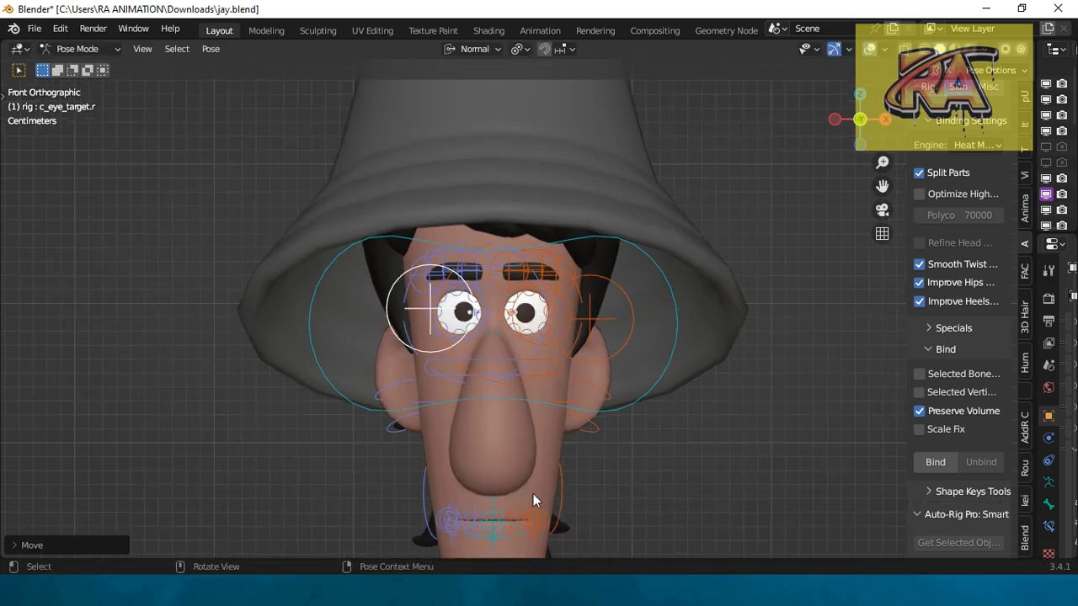
pyautogui.moveTo(881, 185); pyautogui.dragTo(882, 4)
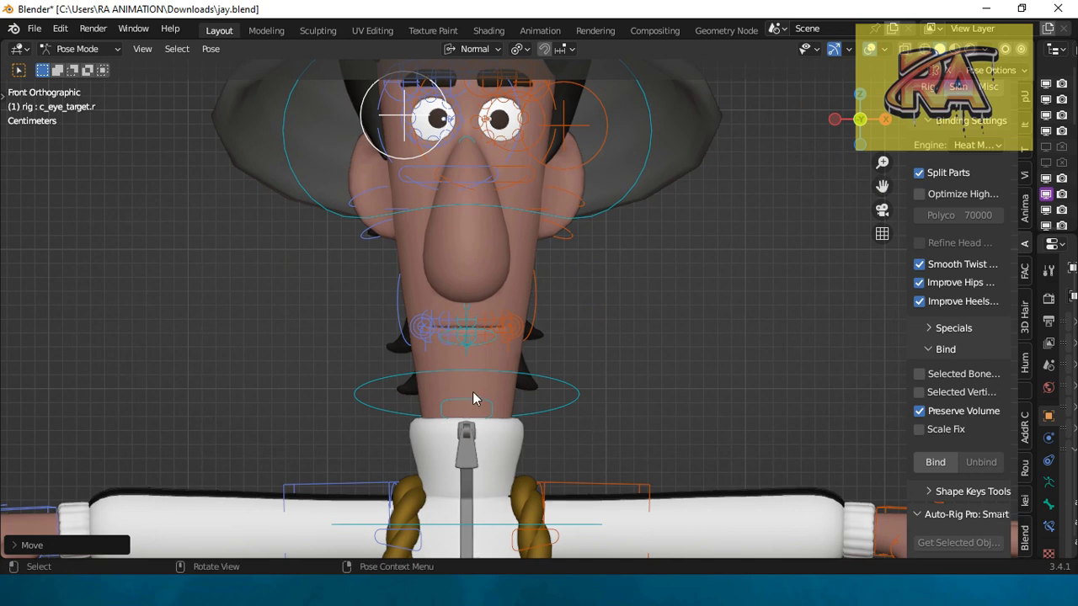
# In Right view, move the c_jawbone.x control down to open the mouth
pyautogui.press('KP_3')
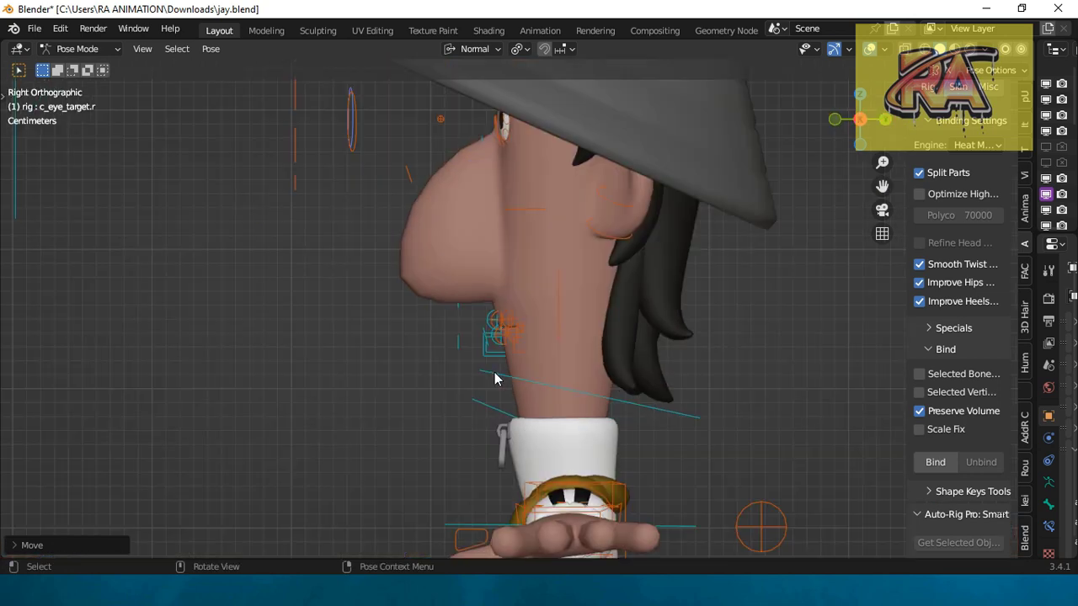
pyautogui.click(490, 414)
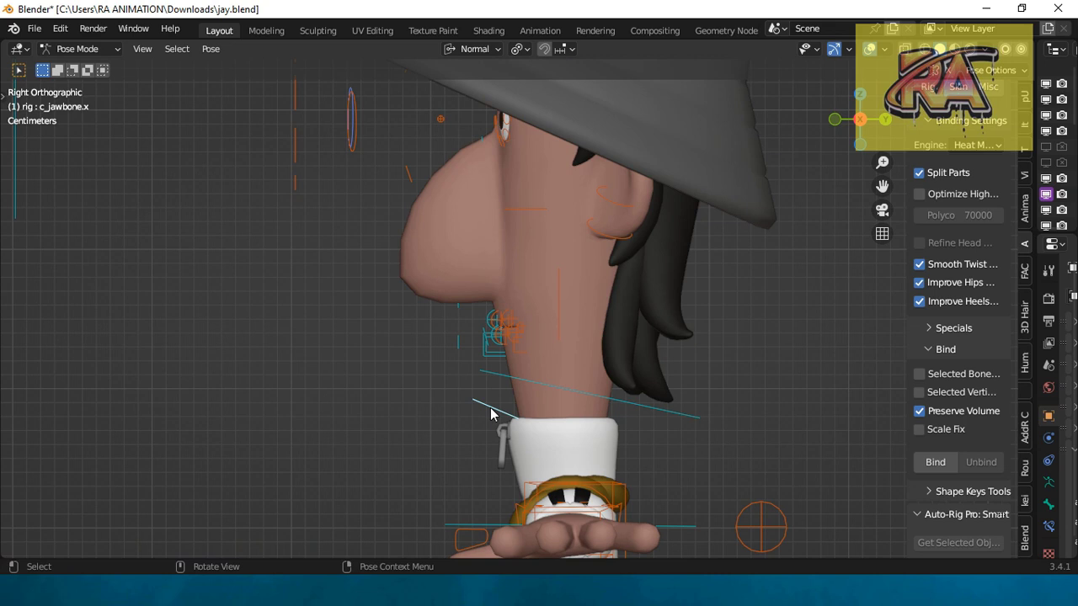
pyautogui.press('g')
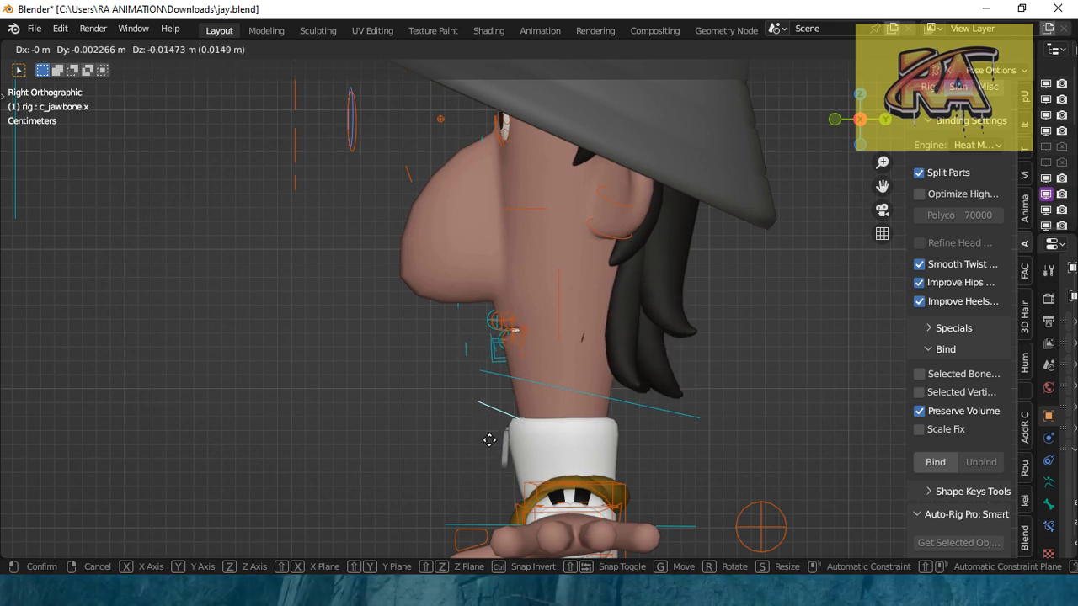
pyautogui.click(490, 447)
# Refine the jaw position from the front view so the teeth show
pyautogui.press('KP_1')
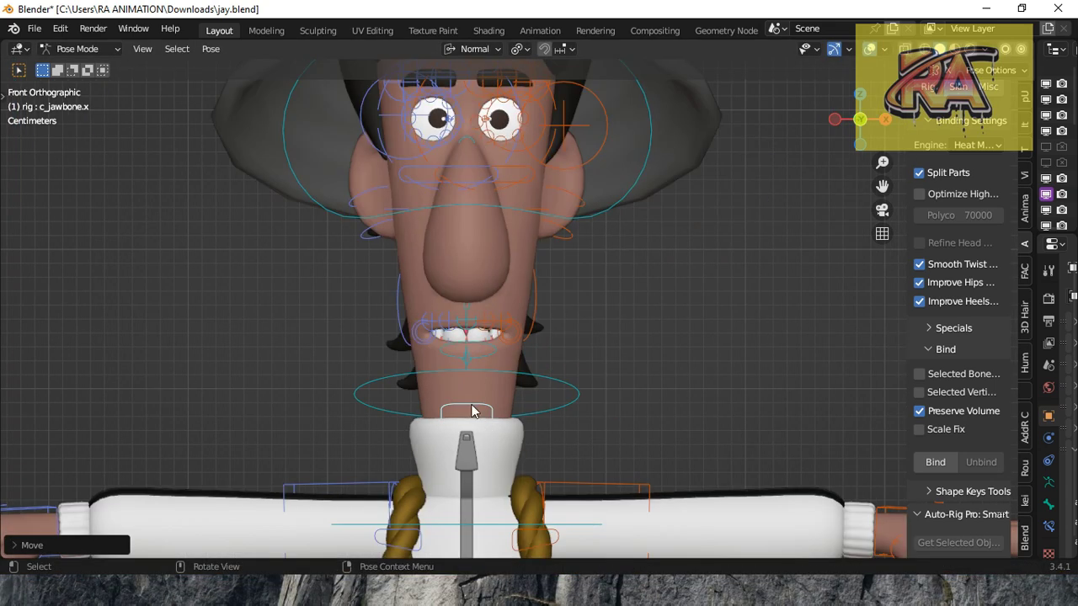
pyautogui.press('g')
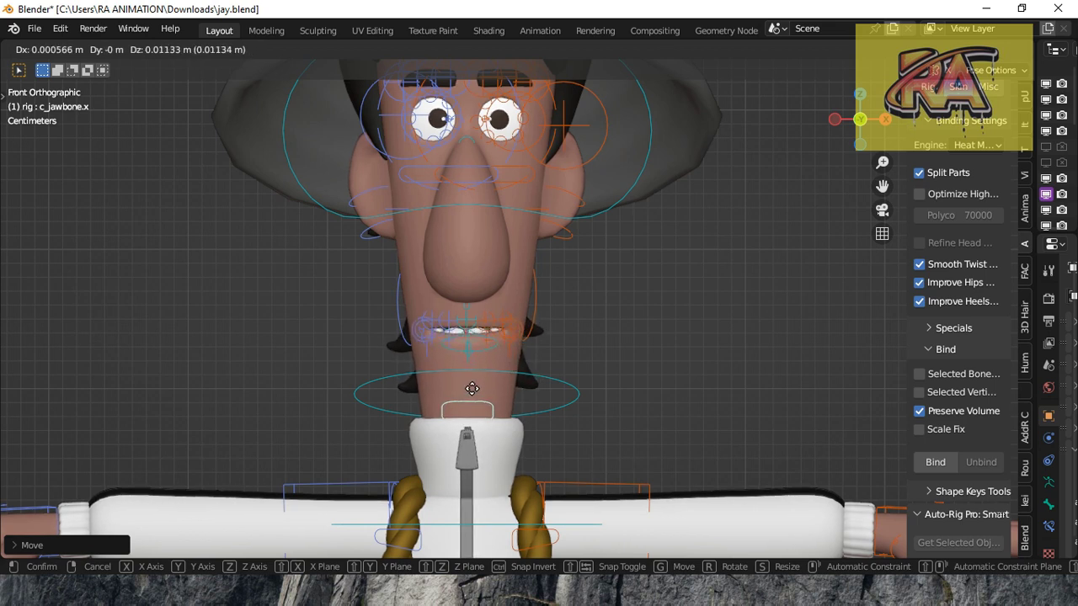
pyautogui.click(472, 394)
pyautogui.scroll(-1, 471, 235)
pyautogui.scroll(-1, 471, 231)
pyautogui.scroll(-2, 492, 223)
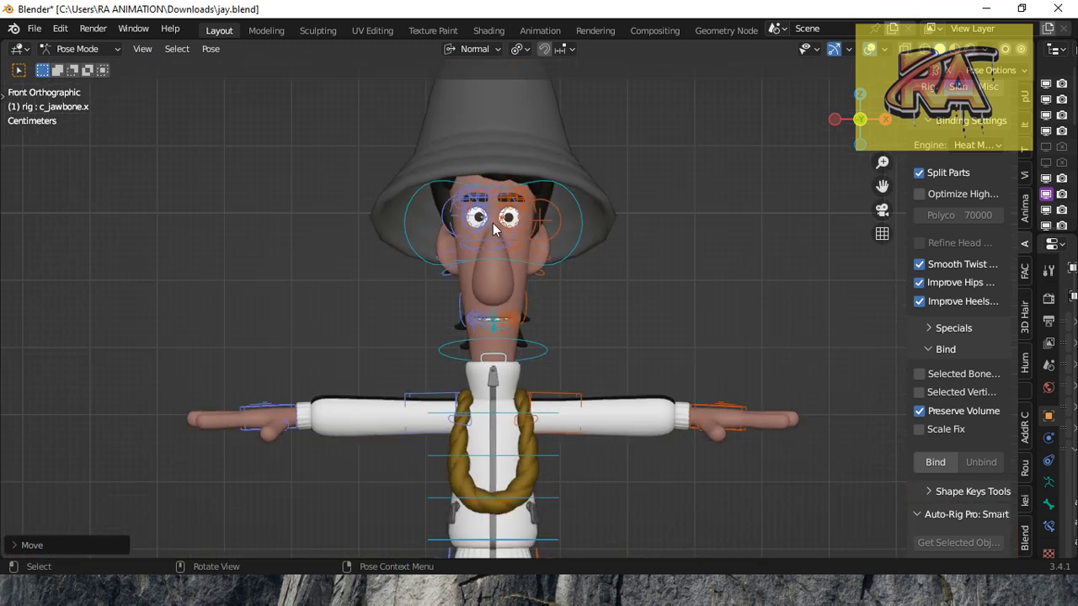
pyautogui.scroll(2, 866, 294)
pyautogui.click(866, 294)
pyautogui.scroll(-2, 551, 157)
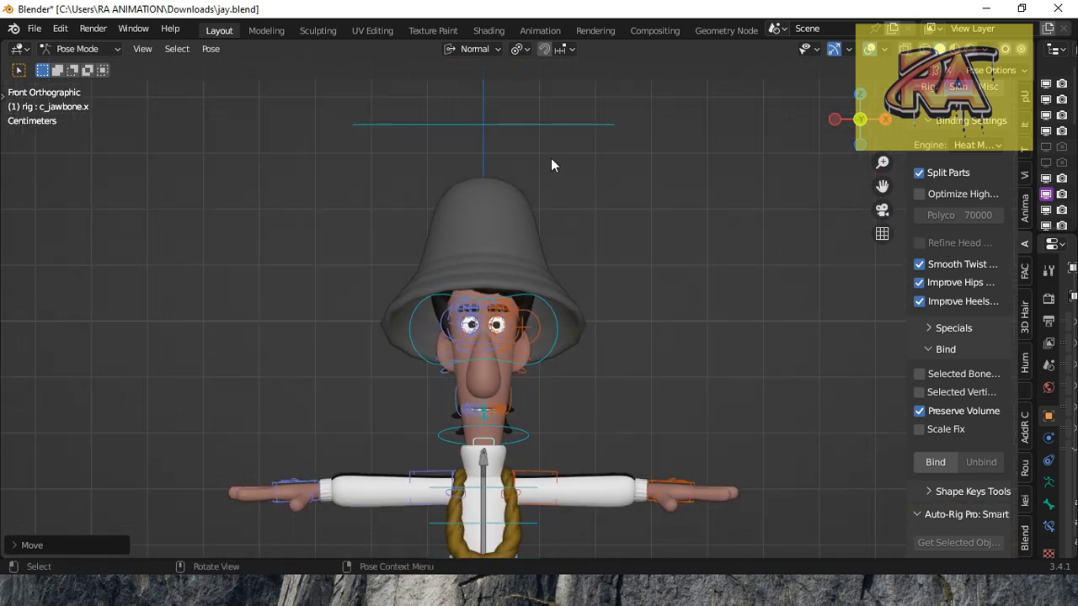
pyautogui.scroll(-2, 632, 429)
# Lower both hand IK controls, c_hand_ik.l and c_hand_ik.r
pyautogui.click(632, 423)
pyautogui.press('g')
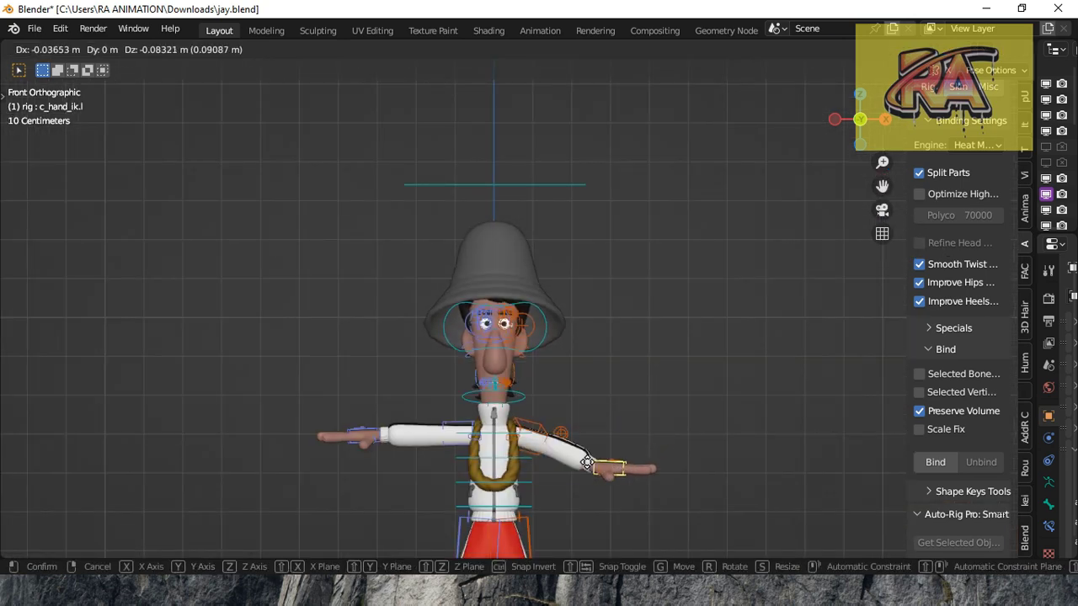
pyautogui.click(577, 459)
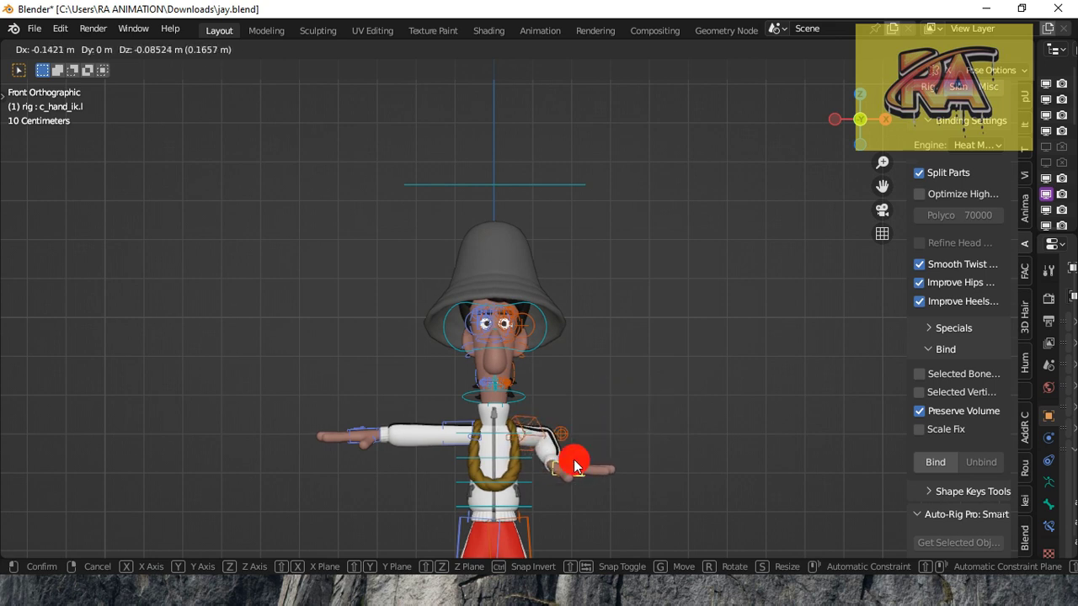
pyautogui.click(359, 426)
pyautogui.press('g')
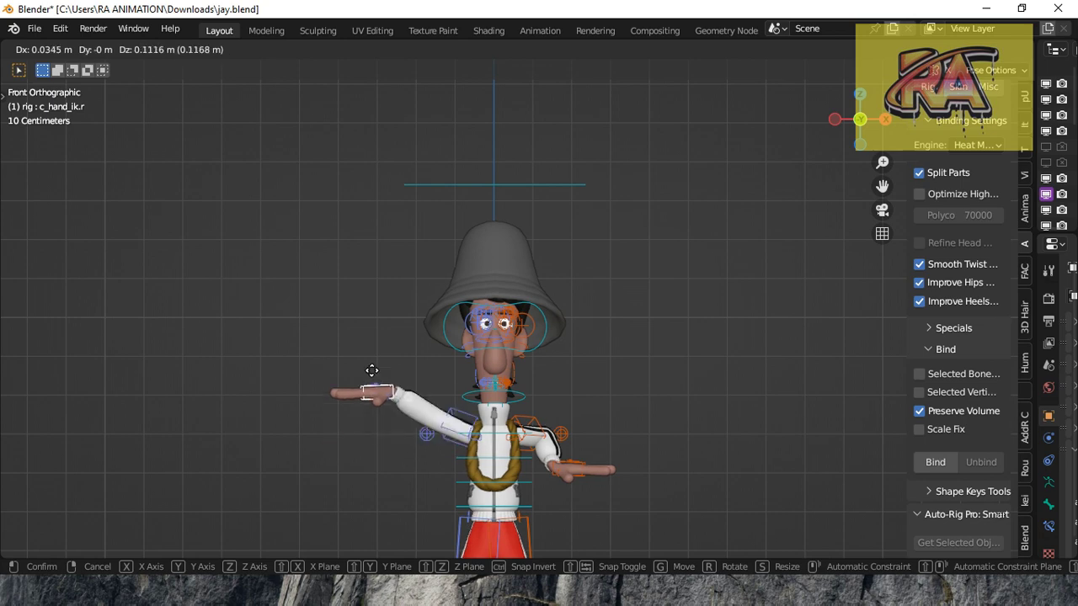
pyautogui.click(368, 439)
# In Right view, raise the left foot IK control forward and tilt it
pyautogui.scroll(-1, 622, 406)
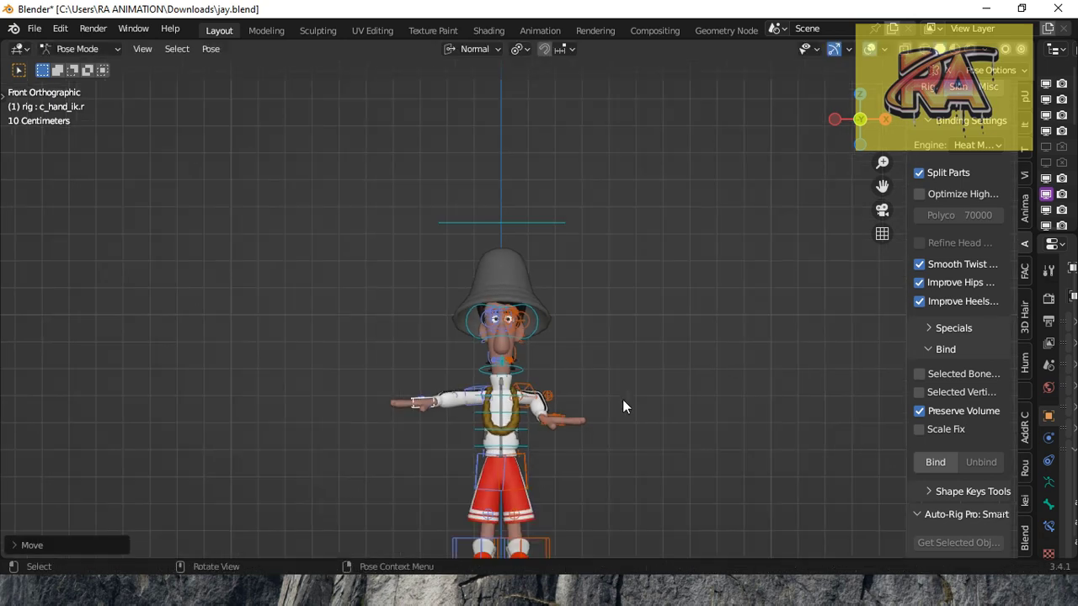
pyautogui.press('KP_3')
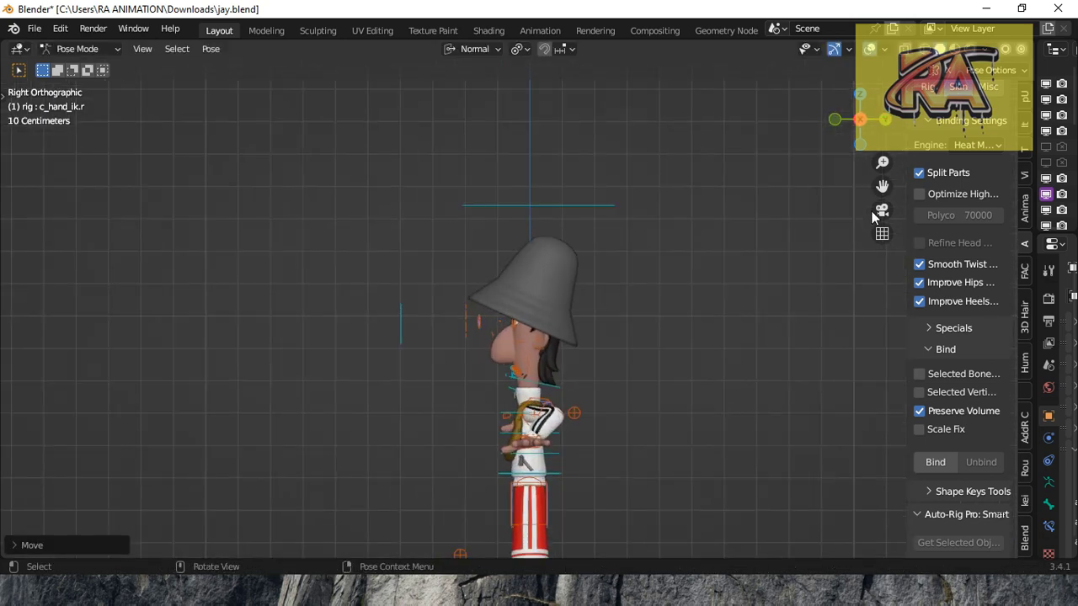
pyautogui.scroll(2, 539, 353)
pyautogui.keyDown('shift'); pyautogui.moveTo(547, 505); pyautogui.dragTo(522, 405, button='middle'); pyautogui.keyUp('shift')
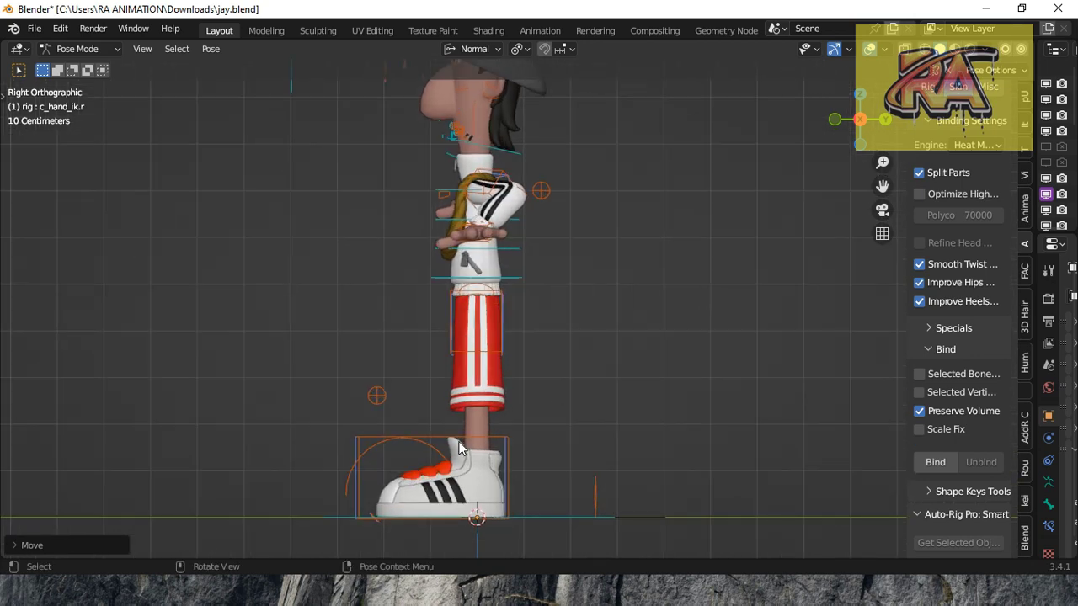
pyautogui.click(445, 437)
pyautogui.press('g')
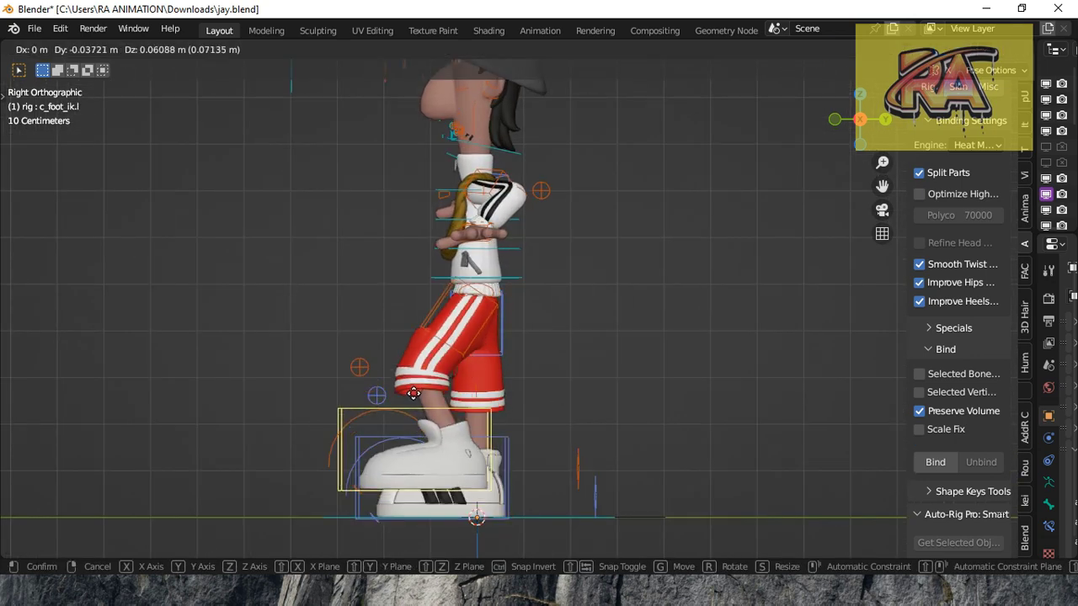
pyautogui.click(357, 385)
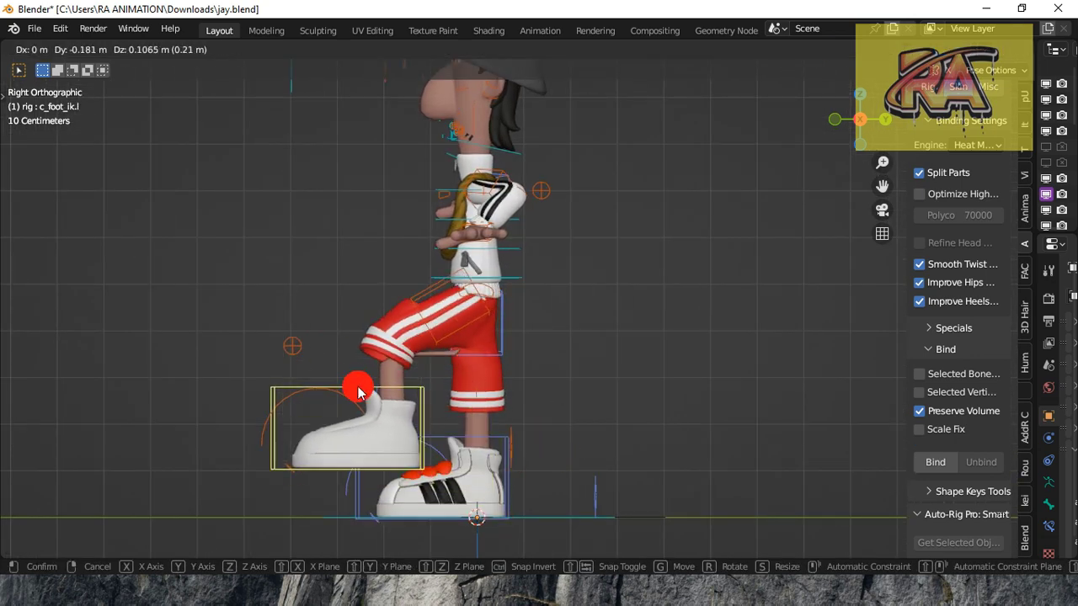
pyautogui.press('r')
pyautogui.click(362, 296)
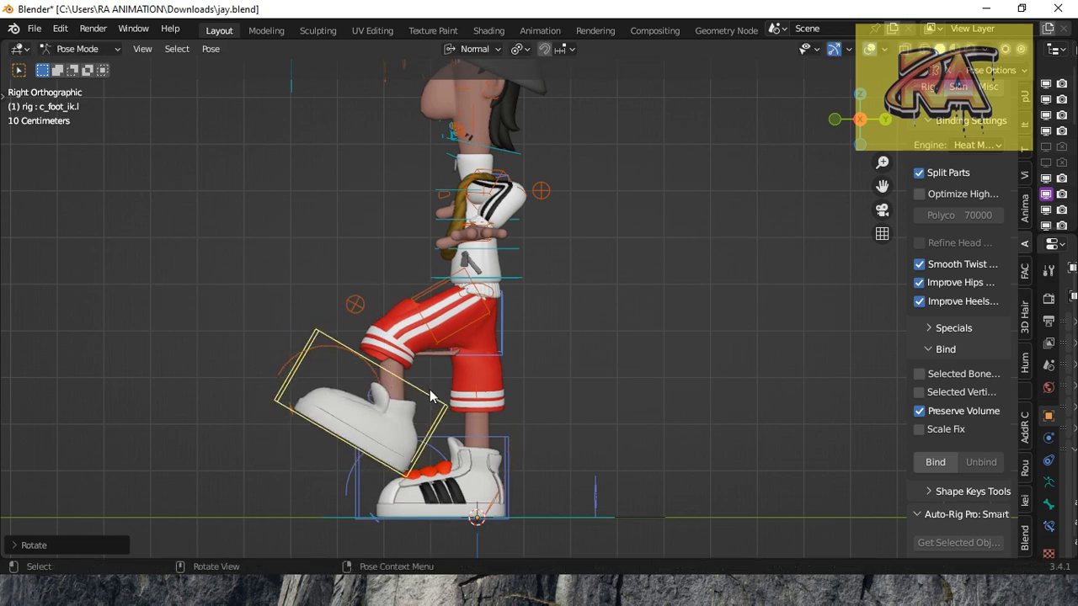
# Back in Pose Mode, start moving the right foot IK control back and up
pyautogui.hotkey('ctrl', 'Tab')
pyautogui.click(80, 48)
pyautogui.click(75, 101)
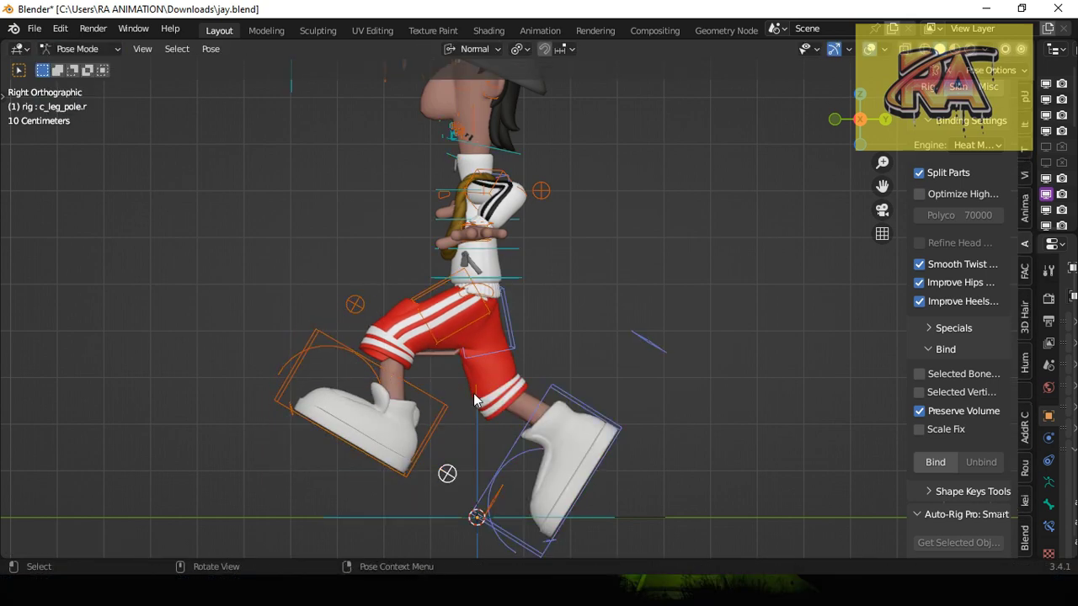
pyautogui.click(509, 453)
pyautogui.press('g')
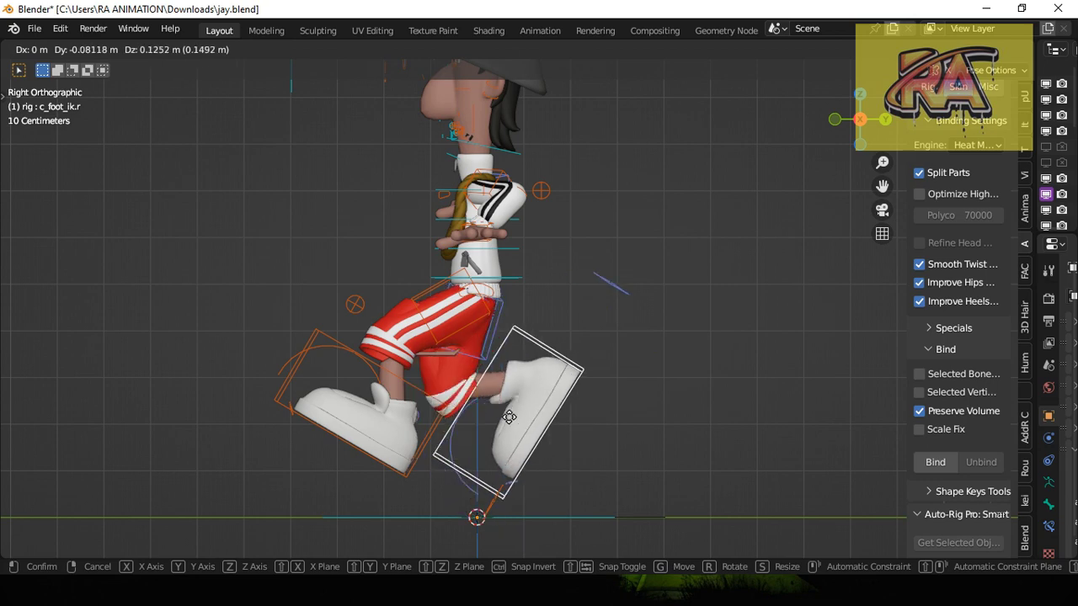